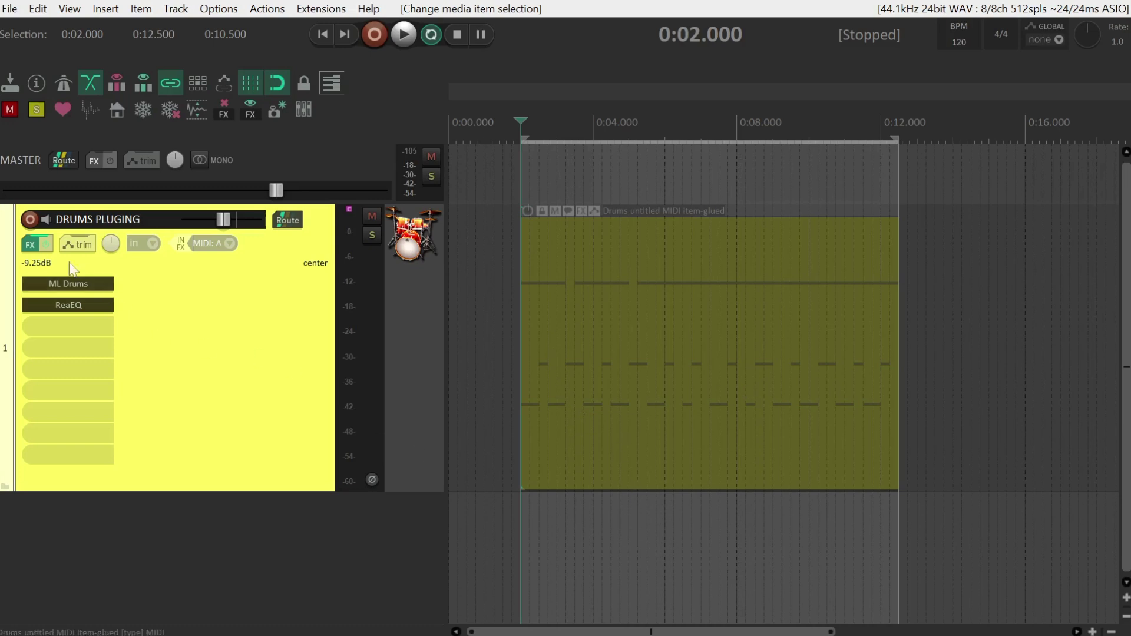
# View and close the DRUMS PLUGING track's FX chain, and play back the drum loop.
pyautogui.press('f')
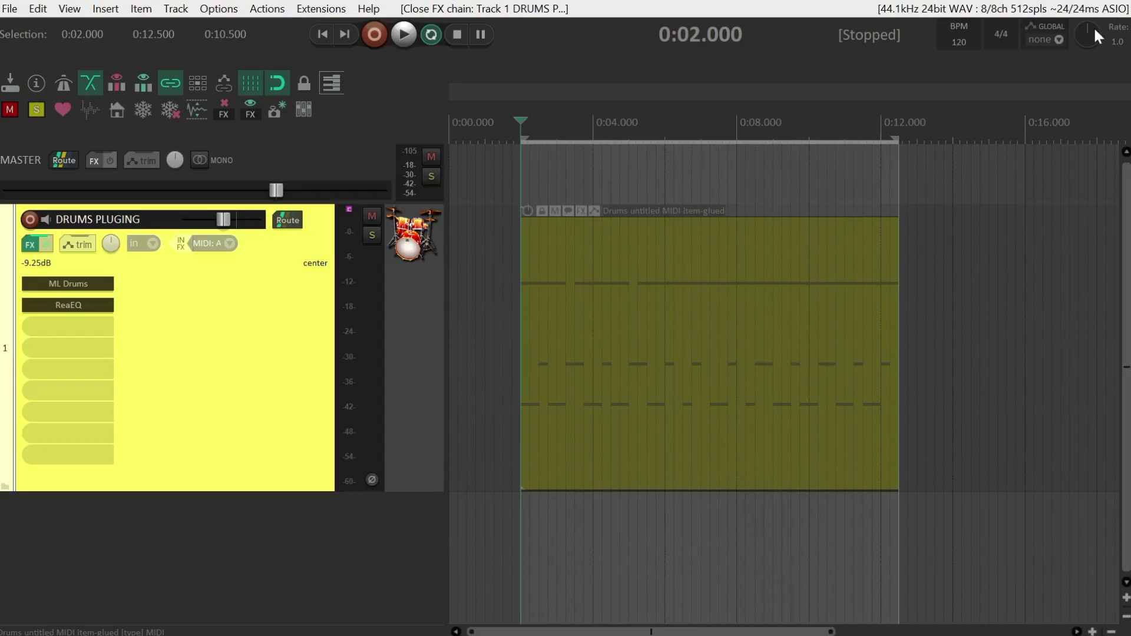
pyautogui.click(1119, 15)
pyautogui.press('space')
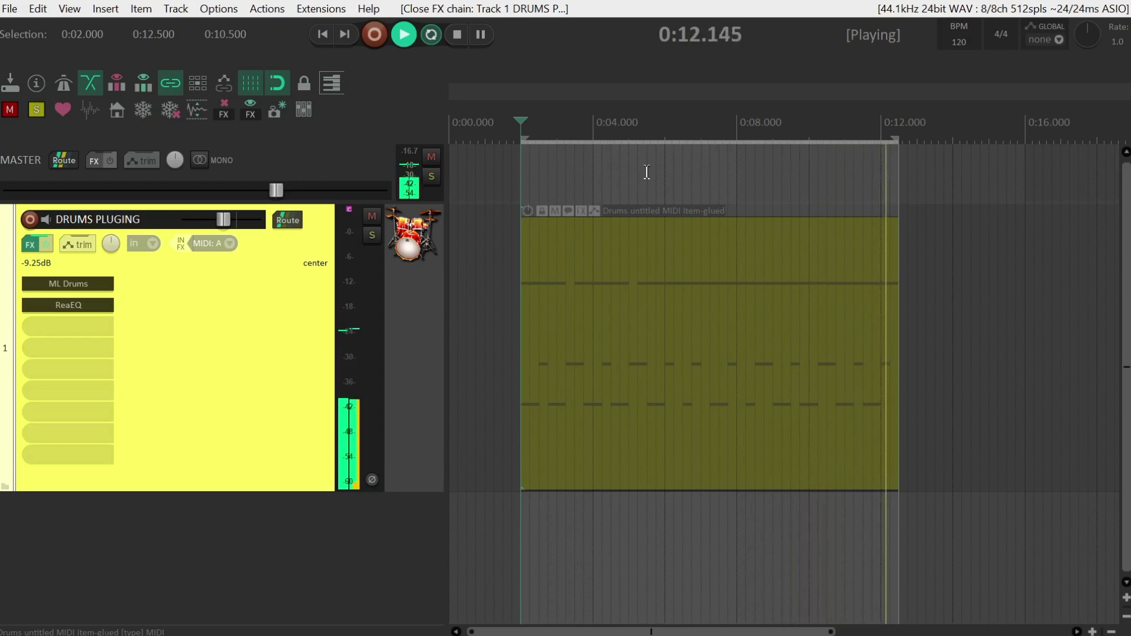
pyautogui.press('space')
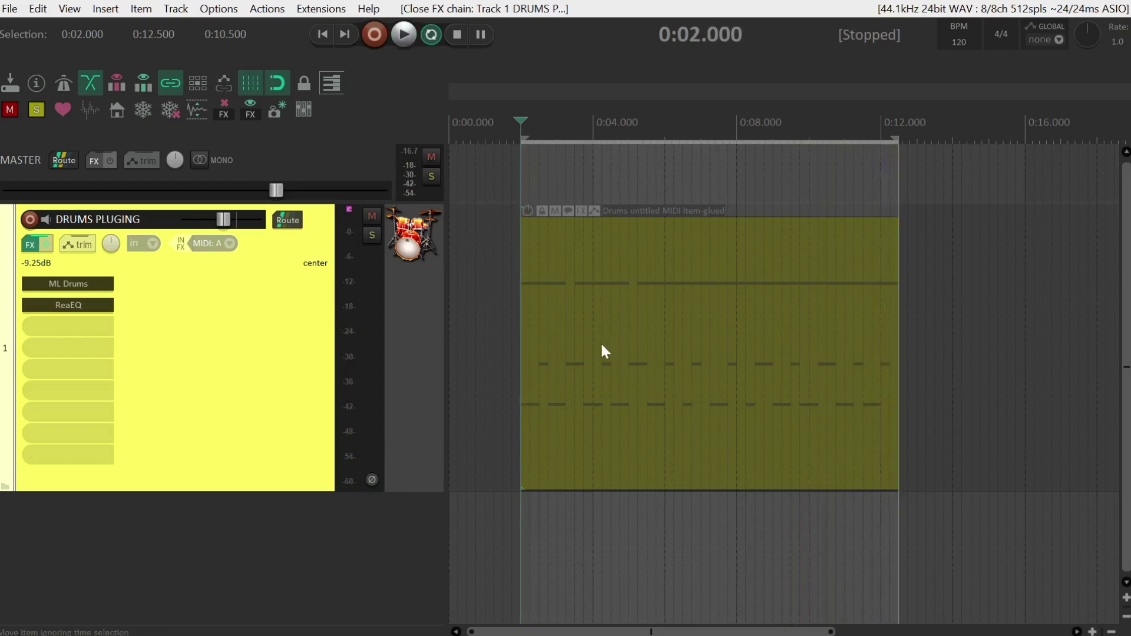
# Open the drum item's inline MIDI editor and enlarge the DRUMS PLUGING track's height to make room for the notes.
pyautogui.moveTo(285, 492); pyautogui.dragTo(245, 304)
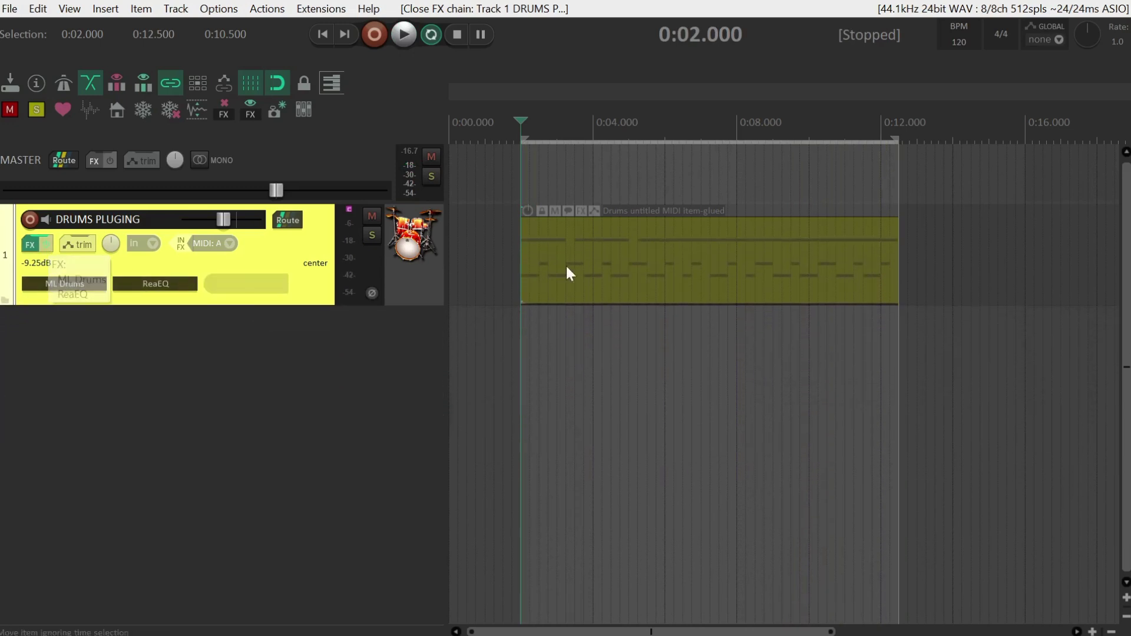
pyautogui.click(643, 259)
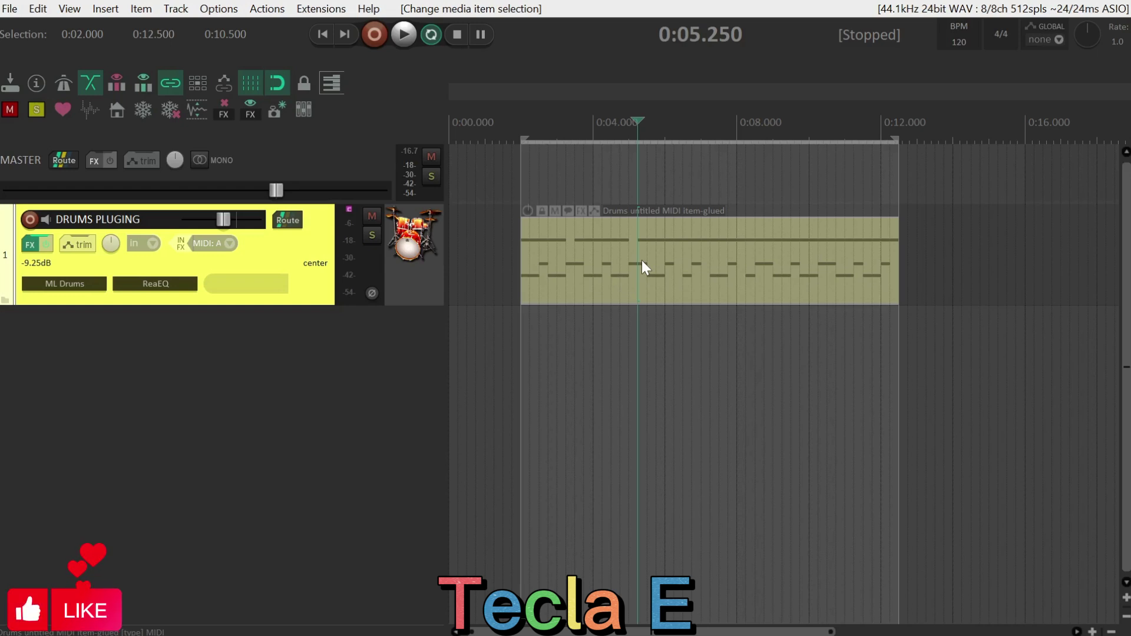
pyautogui.press('e')
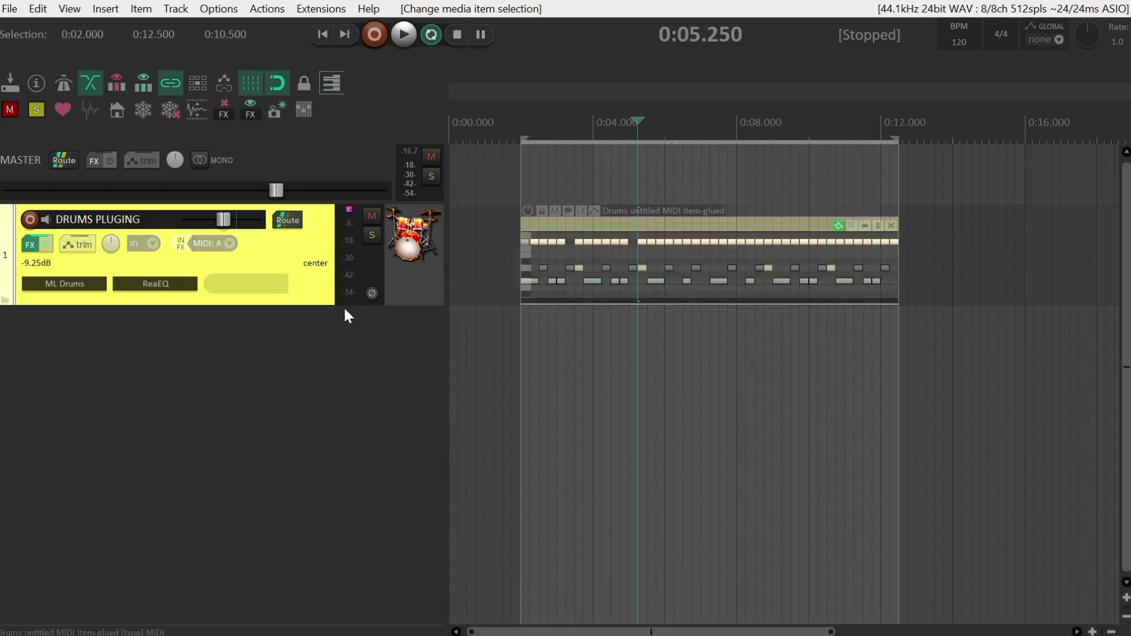
pyautogui.moveTo(318, 304); pyautogui.dragTo(326, 511)
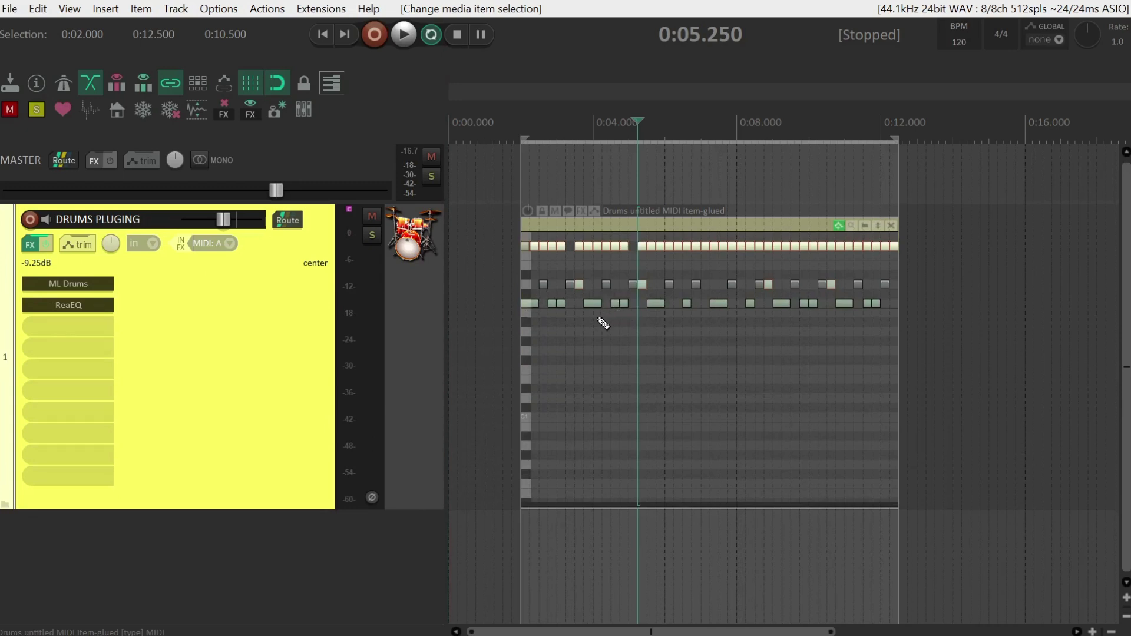
# Audition a few note rows in the drum item's inline editor and close the inline editor.
pyautogui.click(621, 330)
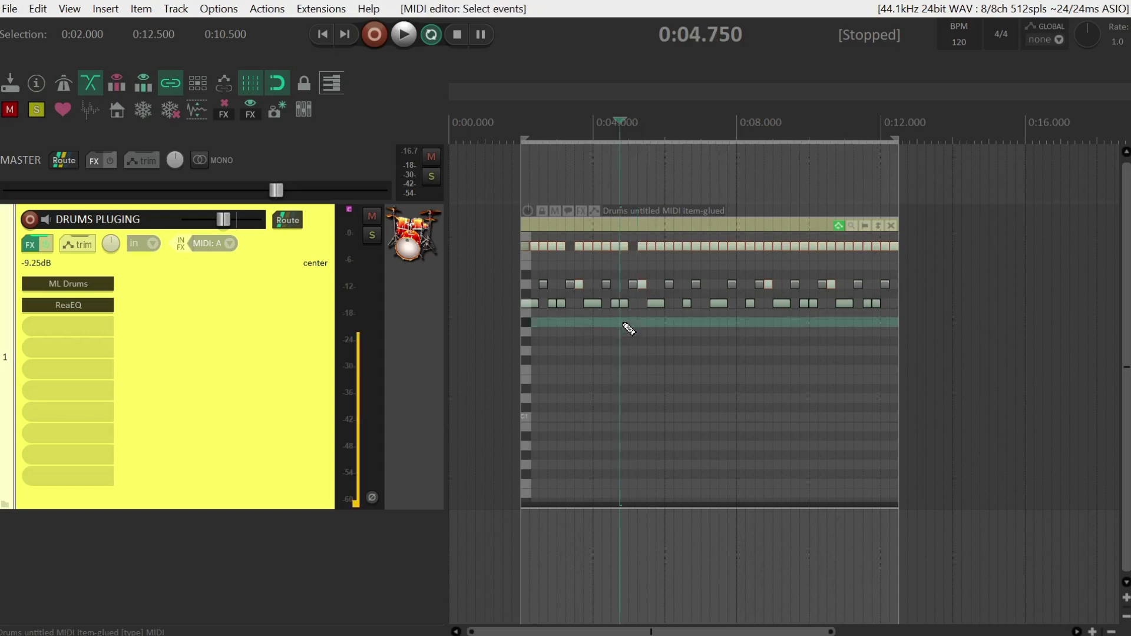
pyautogui.click(621, 267)
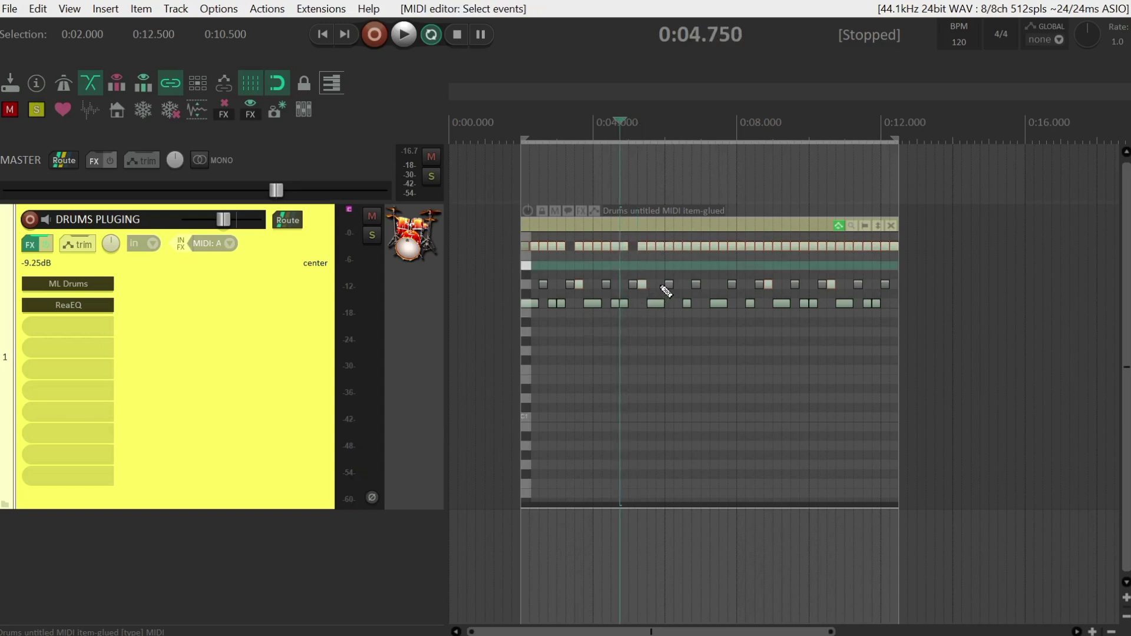
pyautogui.click(661, 287)
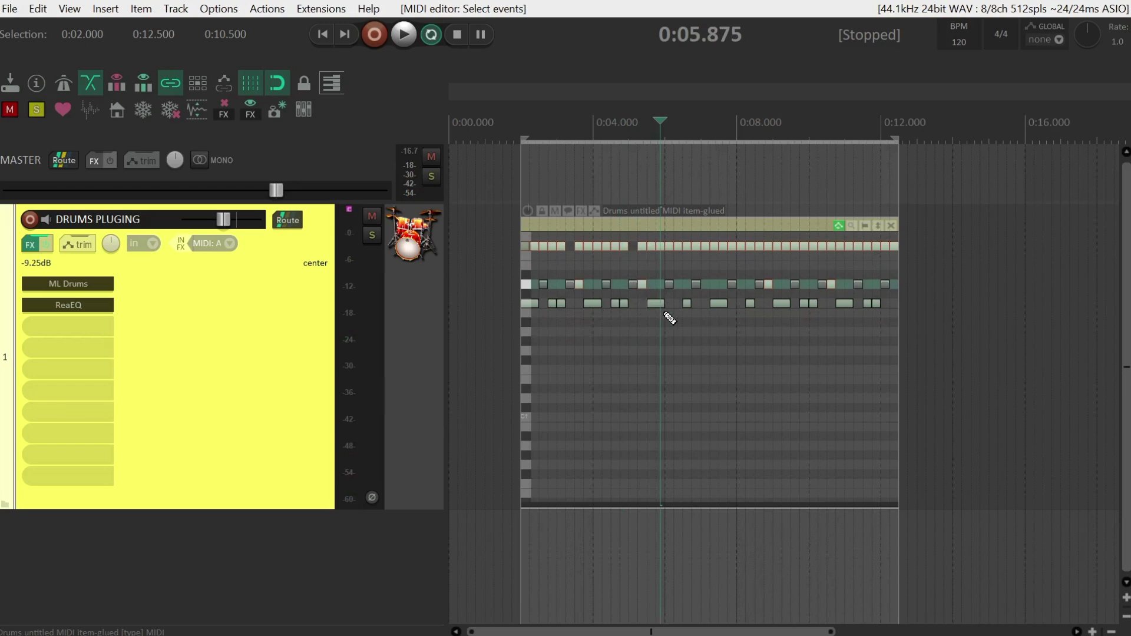
pyautogui.press('e')
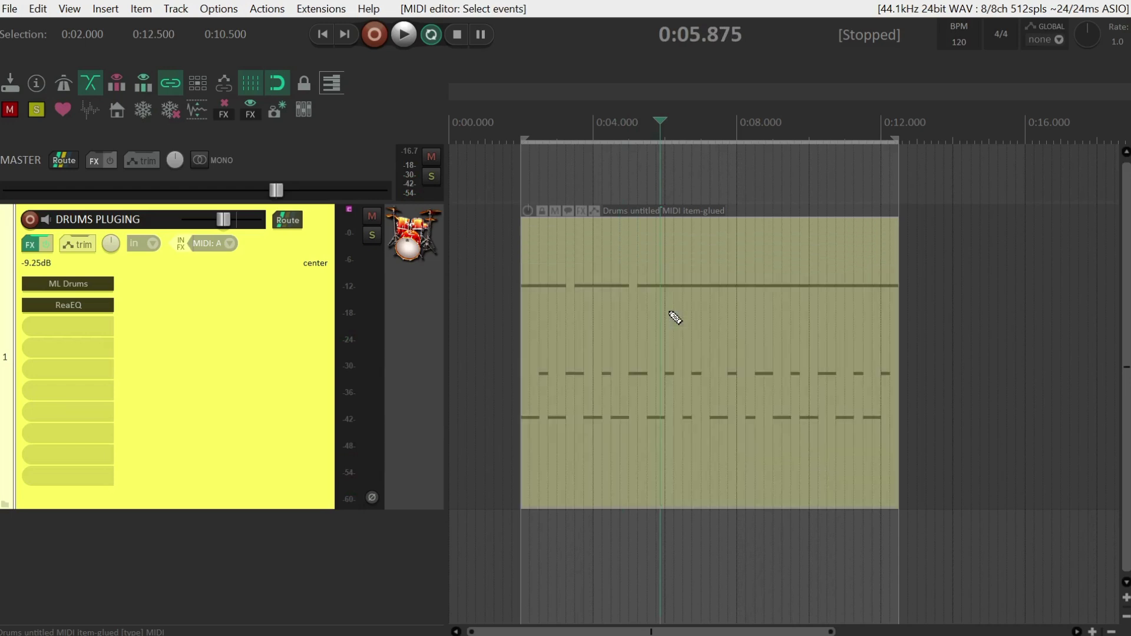
# Open the drum item in the full MIDI editor and shrink its window to uncover the track controls.
pyautogui.doubleClick(670, 312)
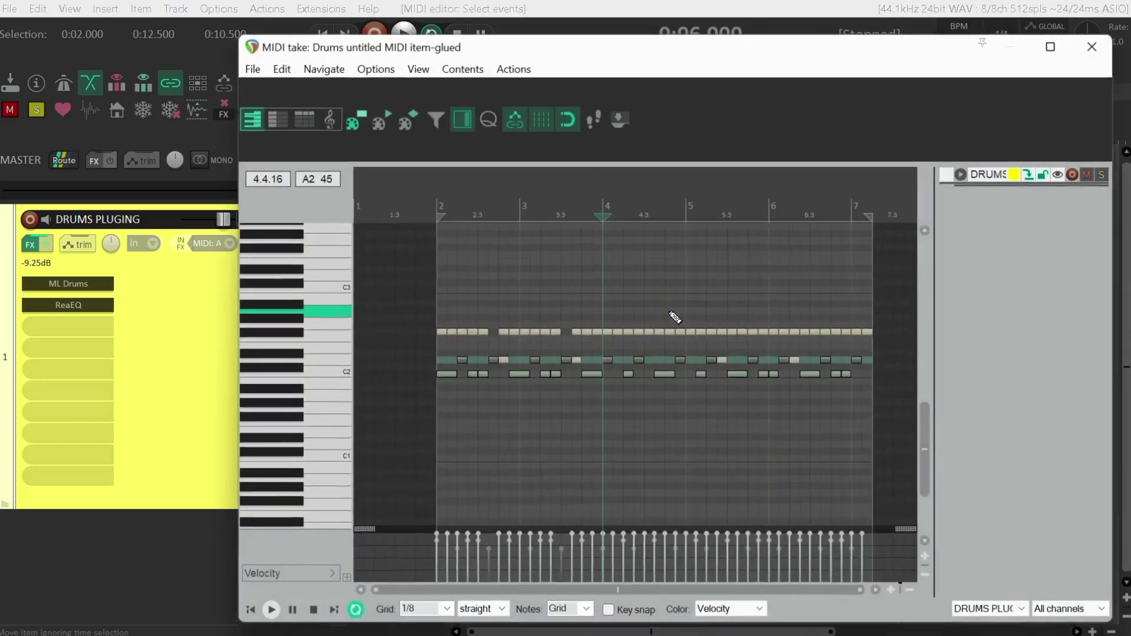
pyautogui.moveTo(831, 50); pyautogui.dragTo(755, 29)
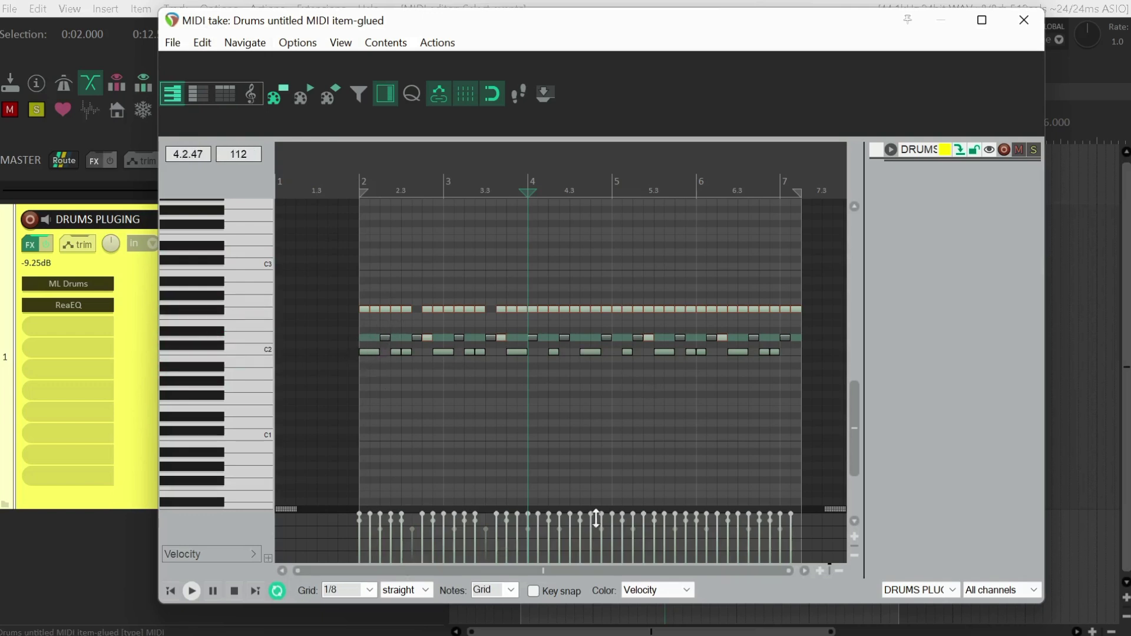
pyautogui.moveTo(830, 28); pyautogui.dragTo(917, 33)
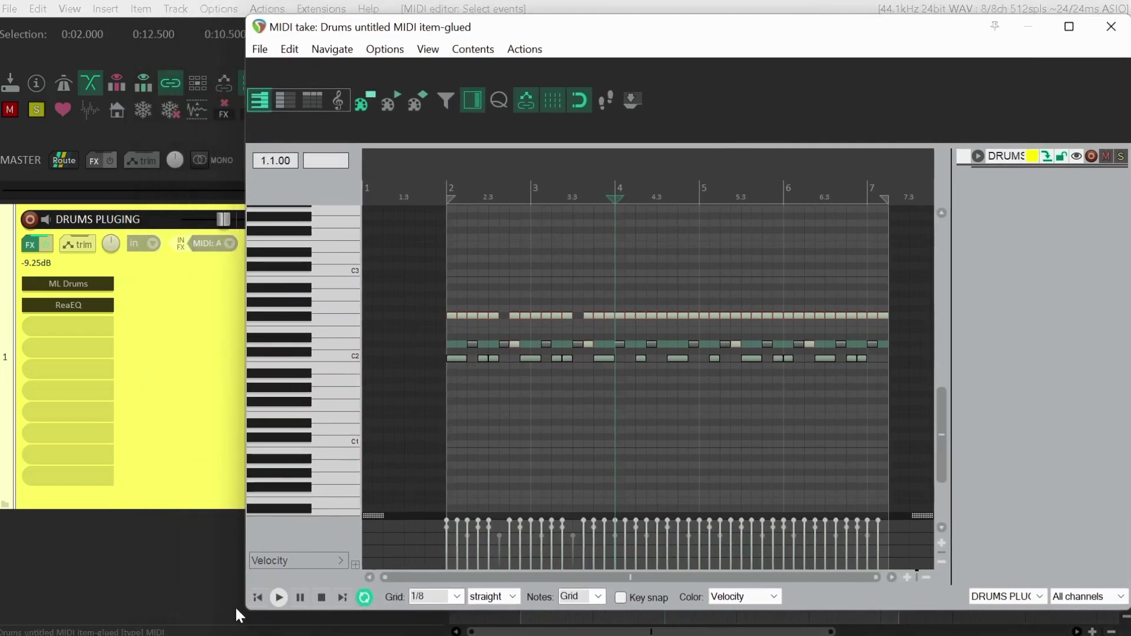
pyautogui.moveTo(247, 615); pyautogui.dragTo(414, 504)
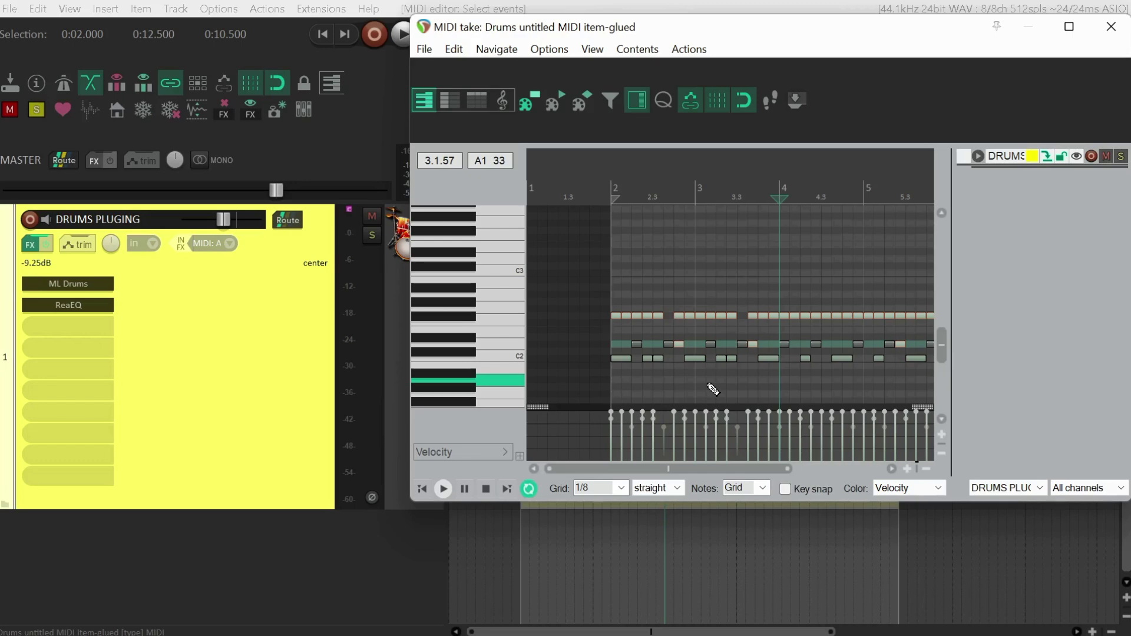
# Open the MIDI Editor preferences beside the notes and view the images in the Colormaps folder in File Explorer before returning to REAPER.
pyautogui.hotkey('ctrl', 'p')
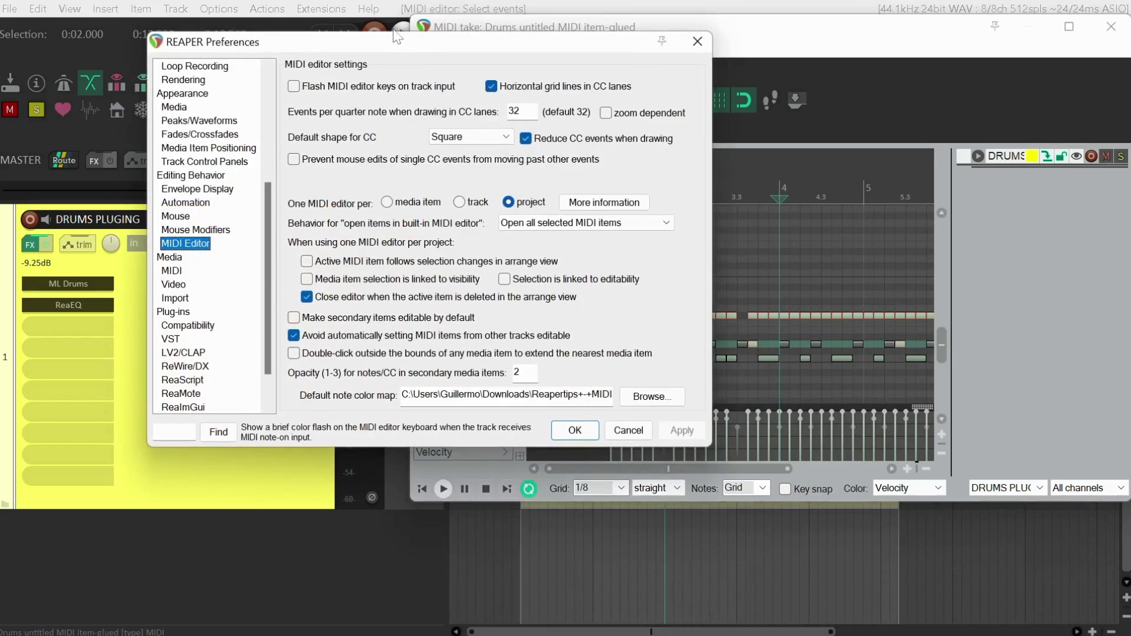
pyautogui.moveTo(391, 40); pyautogui.dragTo(251, 85)
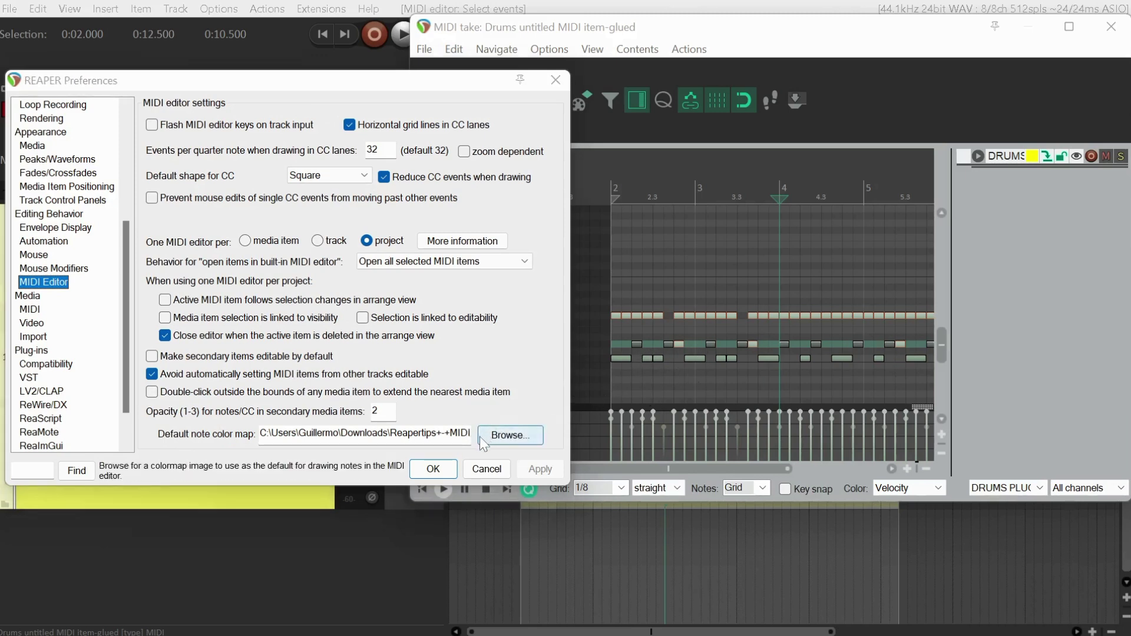
pyautogui.hotkey('alt', 'Tab')
pyautogui.hotkey('alt', 'Tab')
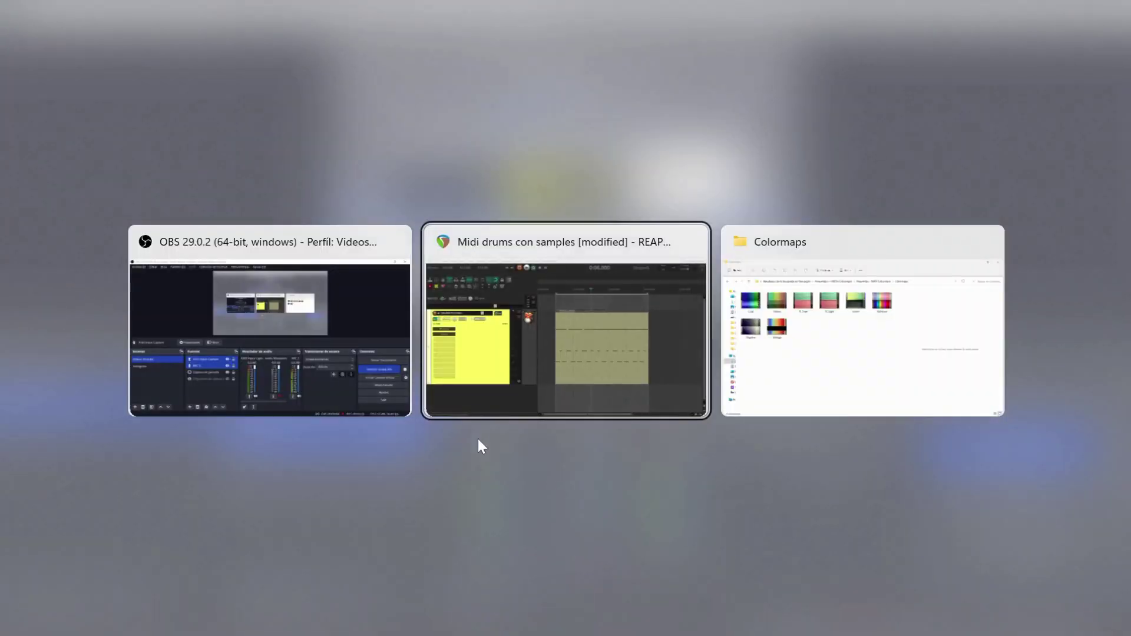
pyautogui.hotkey('alt', 'Tab')
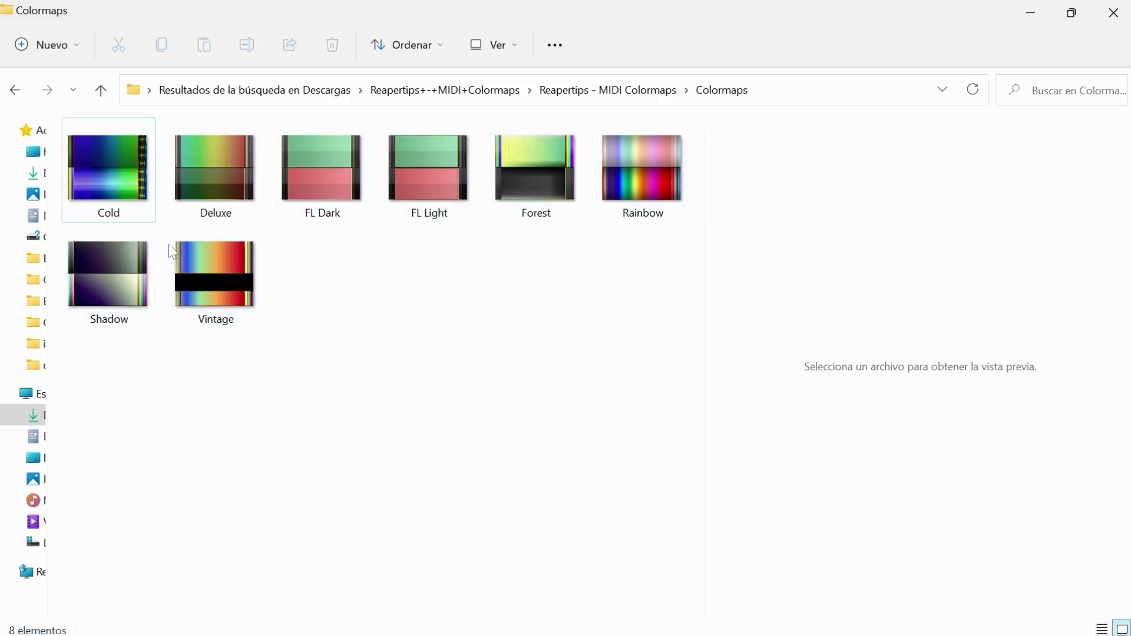
pyautogui.hotkey('alt', 'Tab')
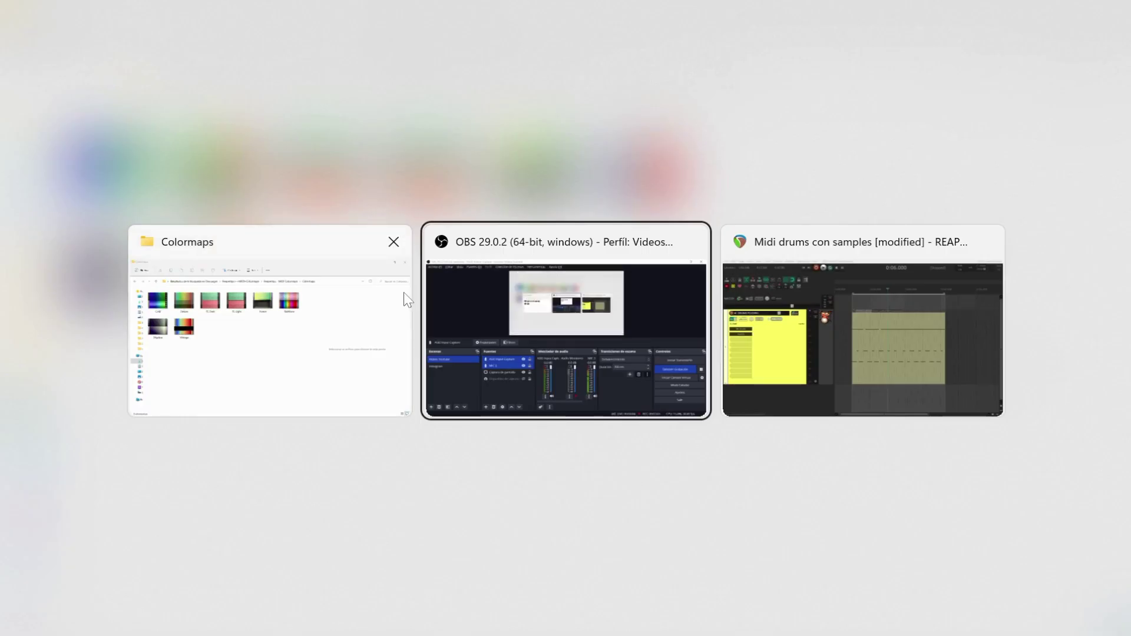
pyautogui.hotkey('alt', 'Tab')
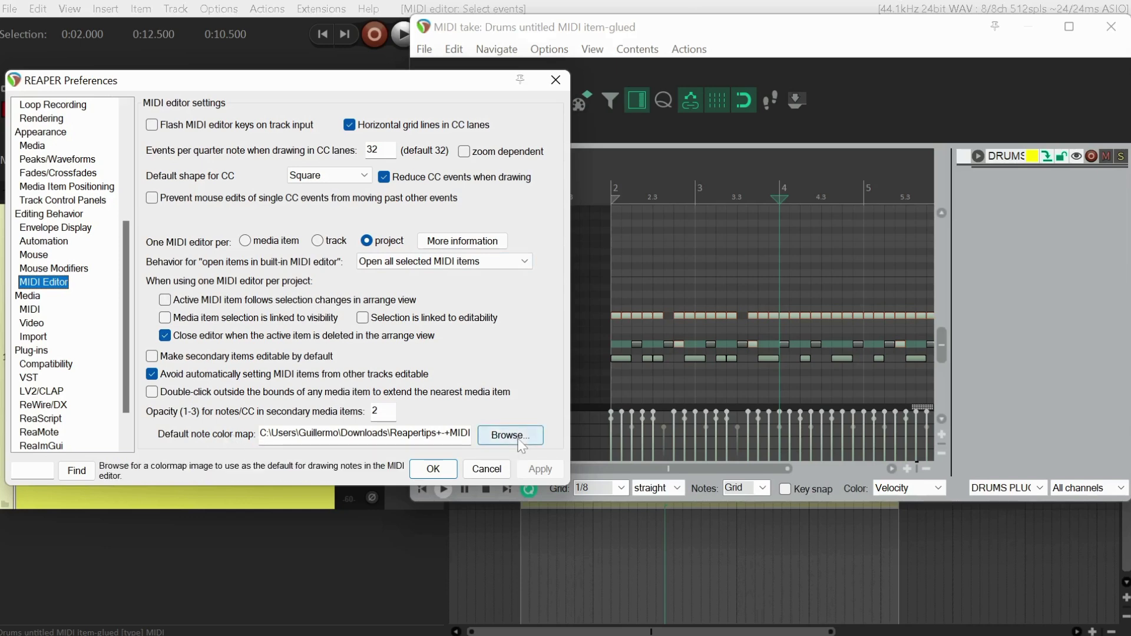
# Set the default note color map to the Cold image and apply it.
pyautogui.click(520, 443)
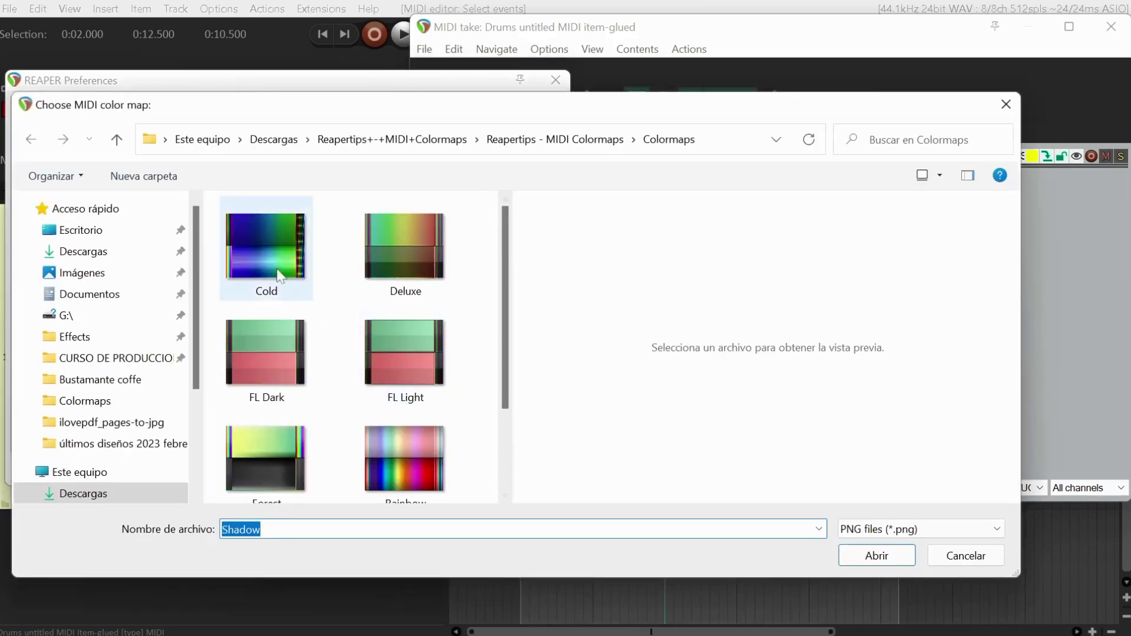
pyautogui.moveTo(202, 413); pyautogui.dragTo(29, 386)
pyautogui.click(141, 277)
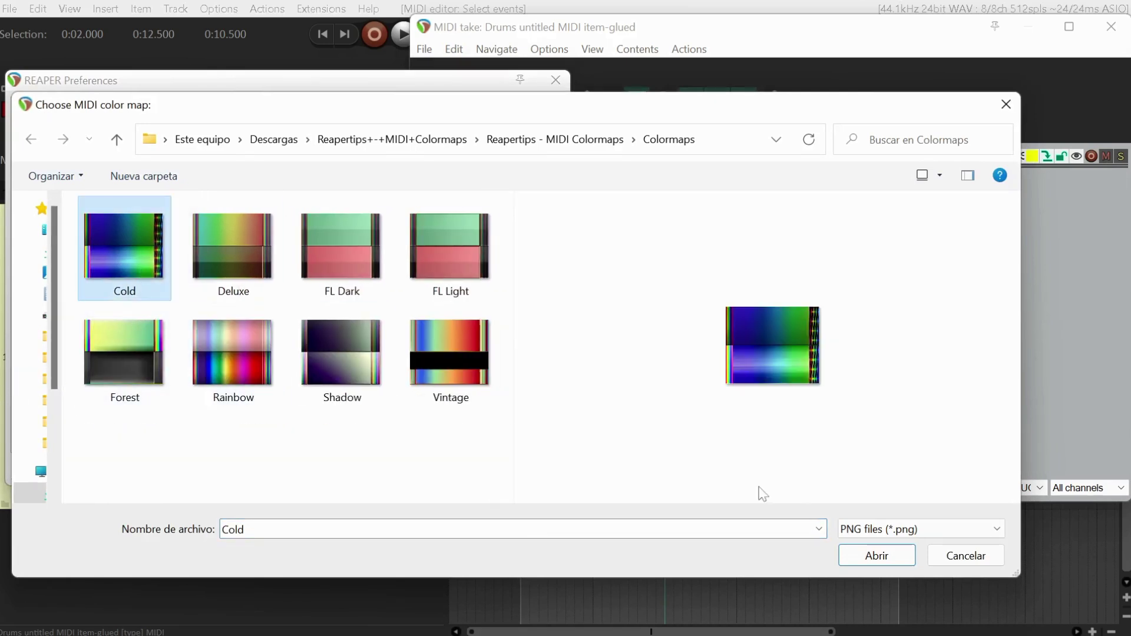
pyautogui.click(876, 556)
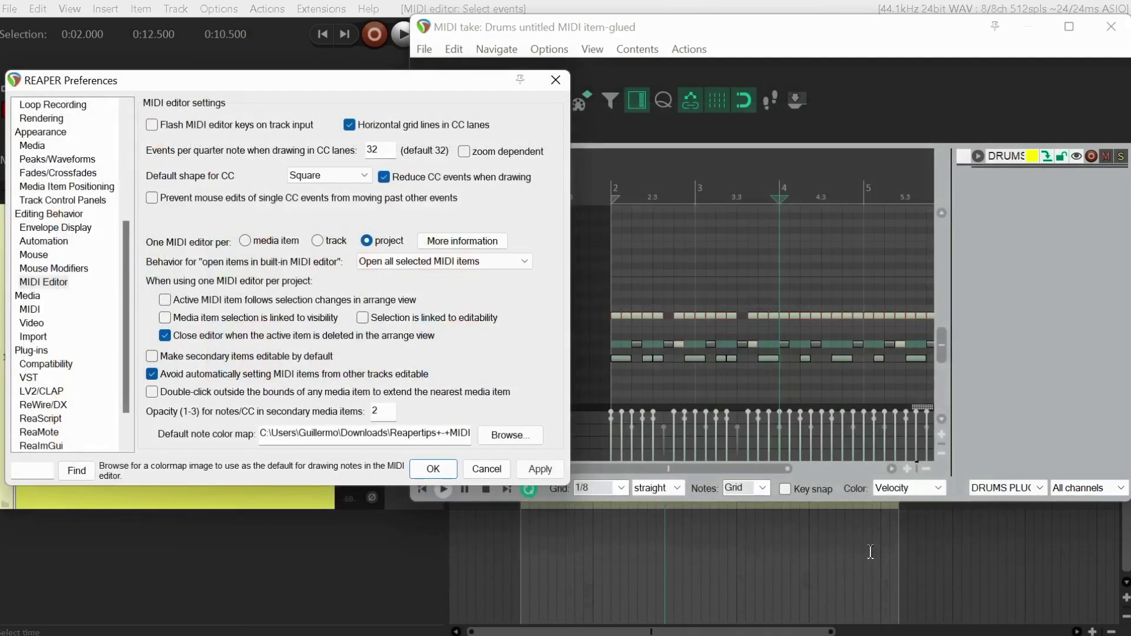
pyautogui.click(553, 474)
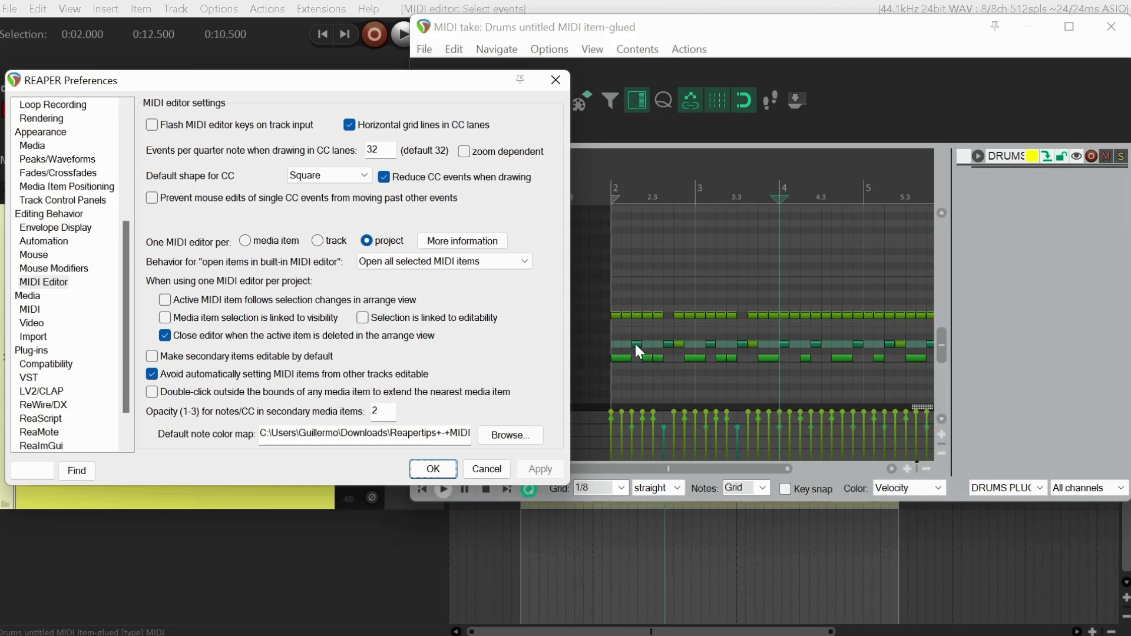
# Lower the velocities of several drum notes in measures 2 to 4, mostly to about 60 to 71.
pyautogui.click(675, 415)
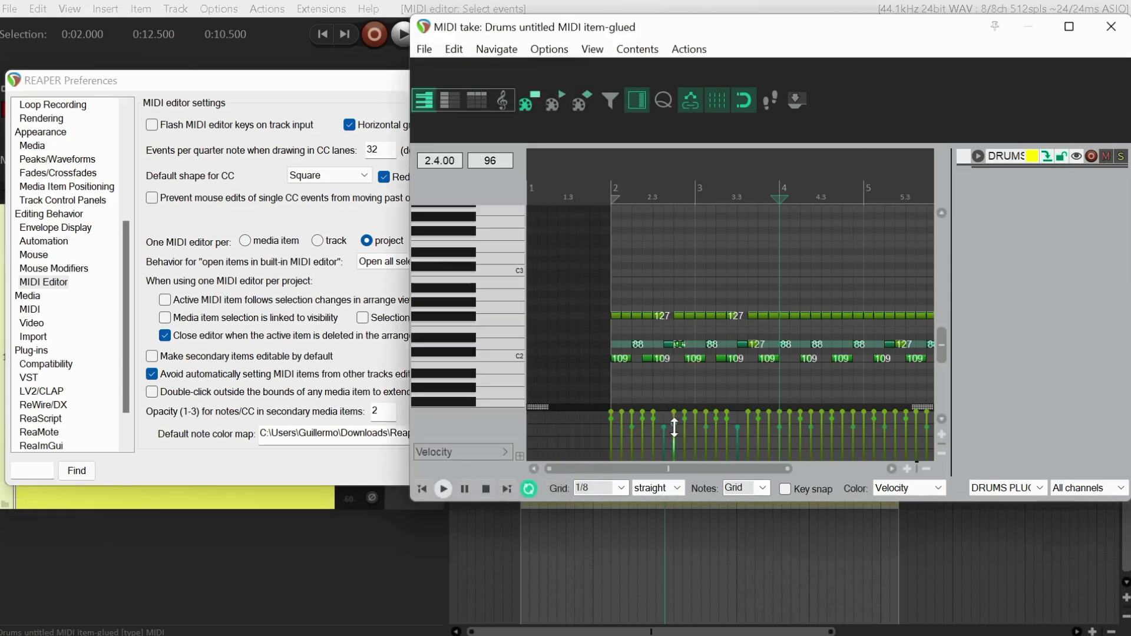
pyautogui.moveTo(675, 430); pyautogui.dragTo(676, 452)
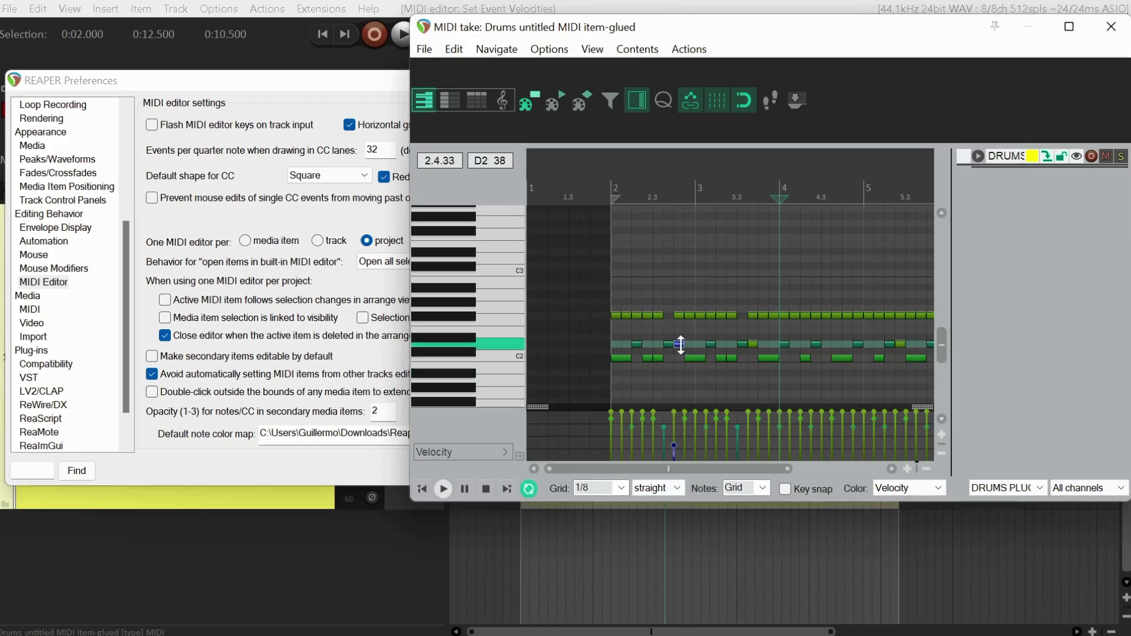
pyautogui.moveTo(678, 447); pyautogui.dragTo(632, 438)
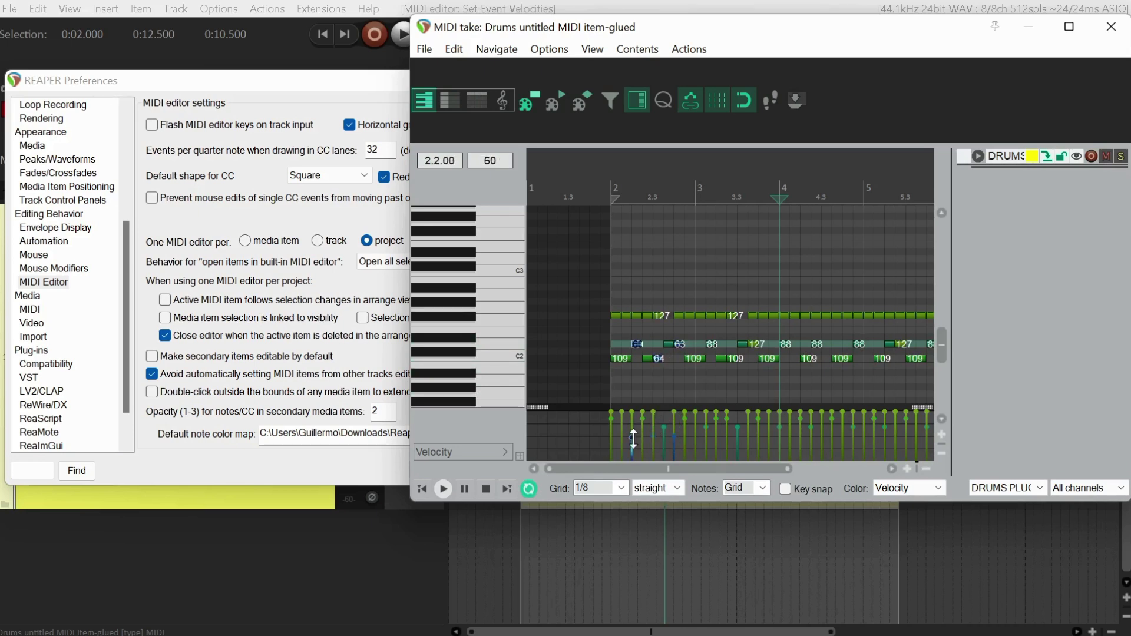
pyautogui.click(757, 422)
pyautogui.moveTo(758, 422); pyautogui.dragTo(806, 432)
pyautogui.click(820, 416)
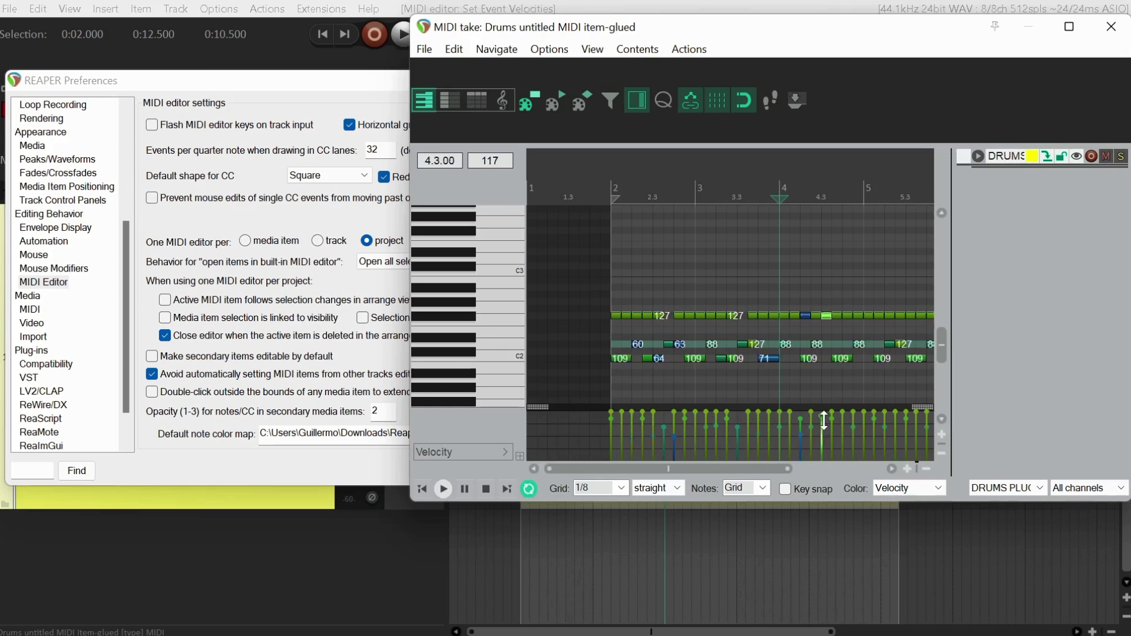
# Set the default note color map to the Deluxe image and apply it.
pyautogui.click(368, 455)
pyautogui.click(576, 432)
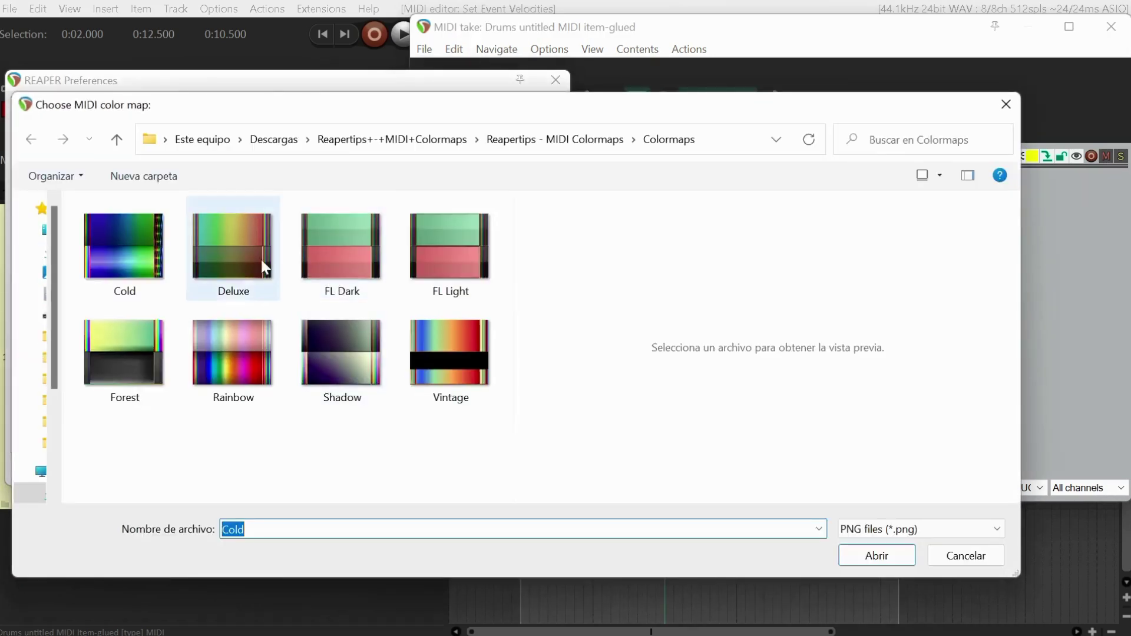
pyautogui.click(229, 252)
pyautogui.click(877, 556)
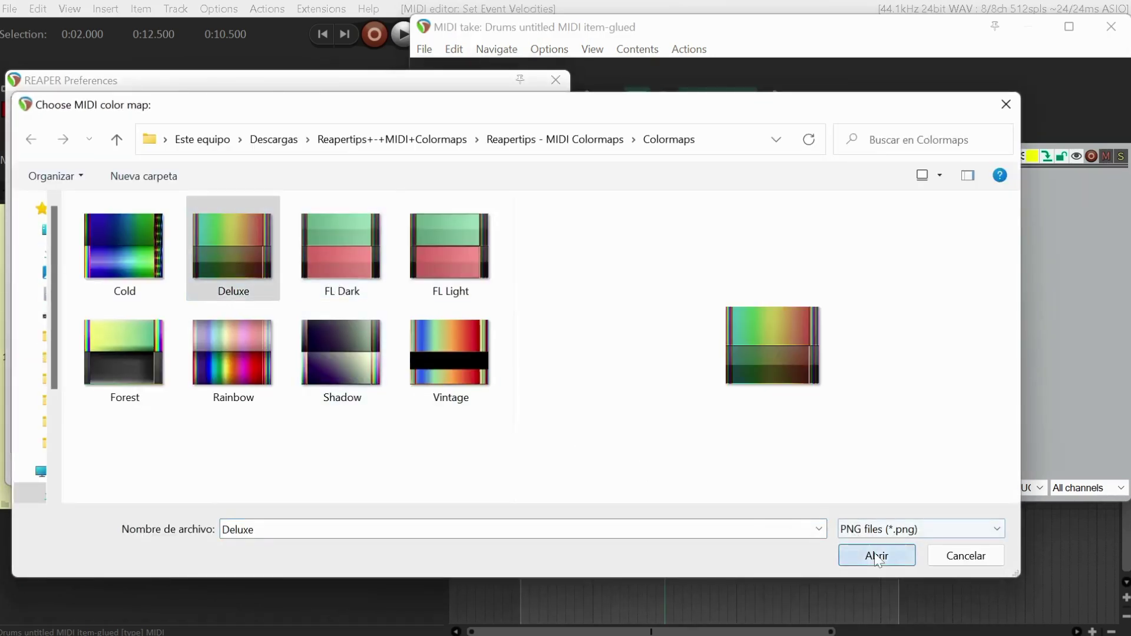
pyautogui.click(540, 471)
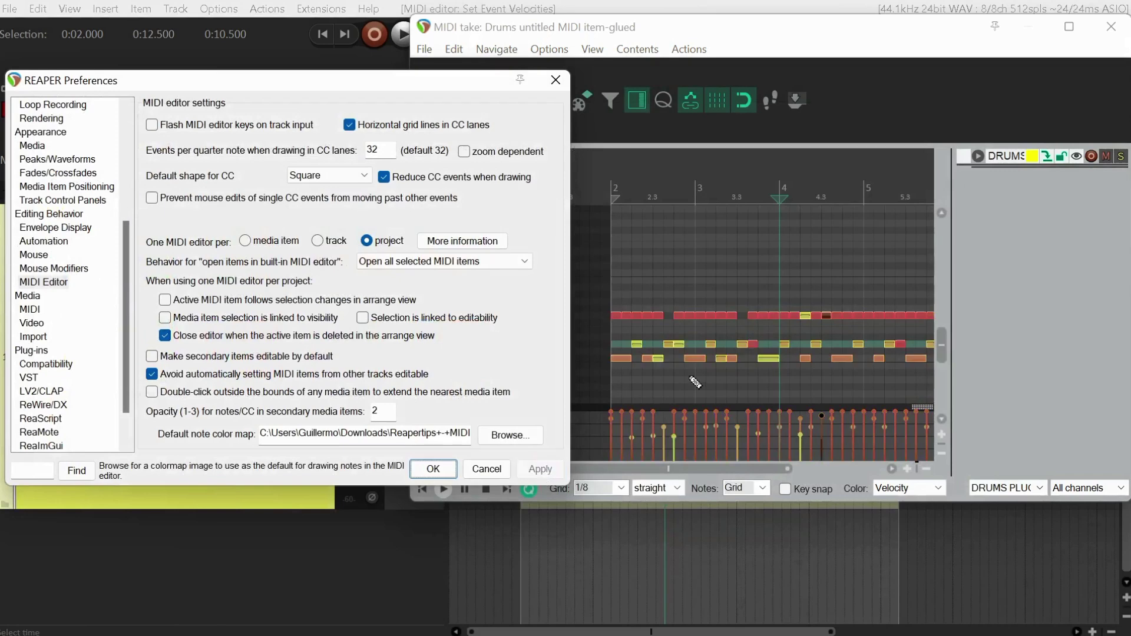
# Set the default note color map to the FL Dark image and apply it.
pyautogui.click(511, 435)
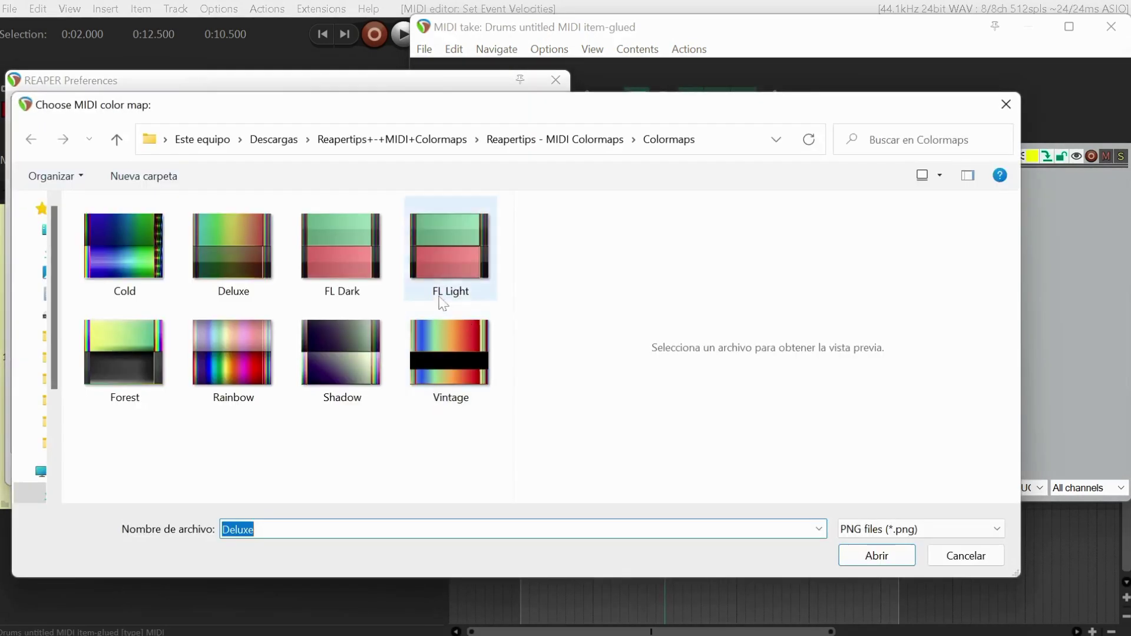
pyautogui.doubleClick(345, 249)
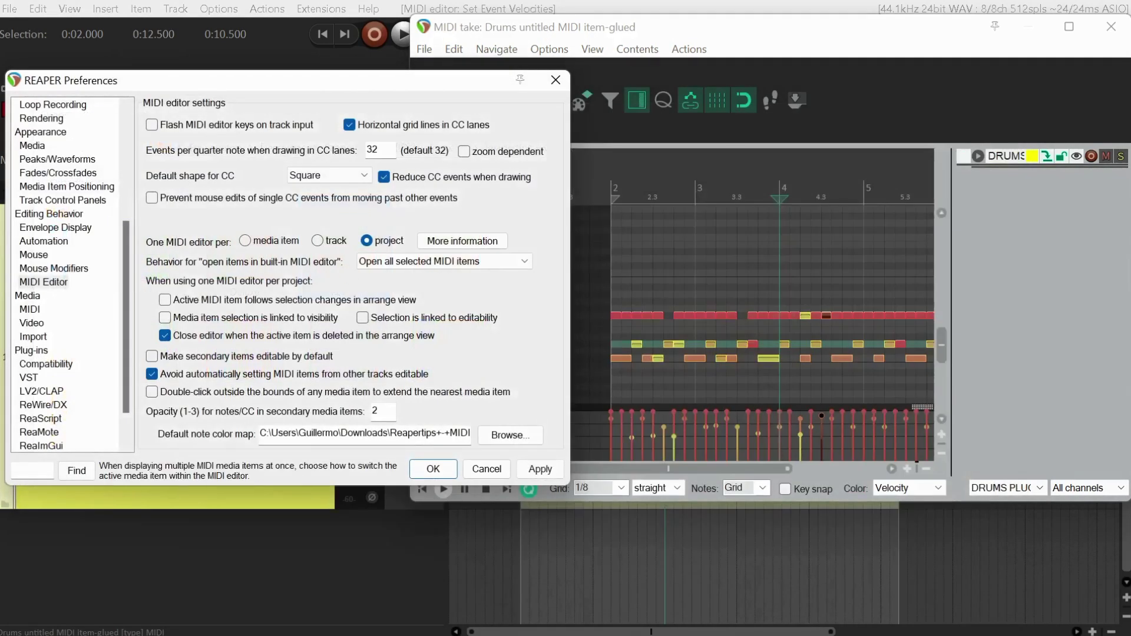
pyautogui.click(540, 469)
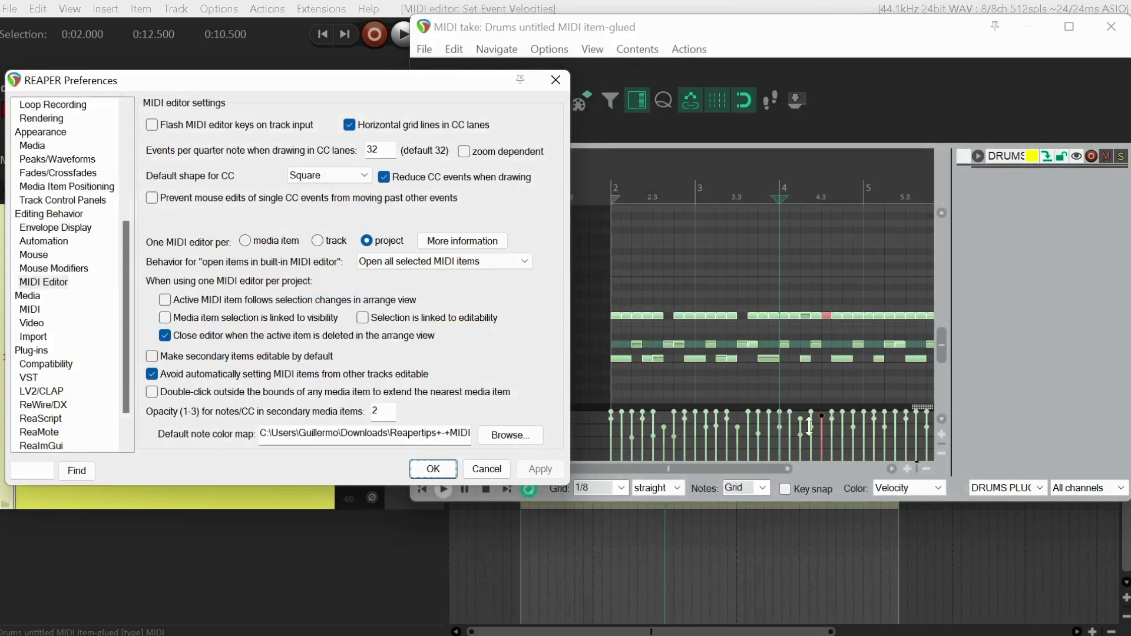
# Lower the velocities of the D2 drum notes at 4.1.00 and 3.1.50 to 76 and 61.
pyautogui.click(778, 432)
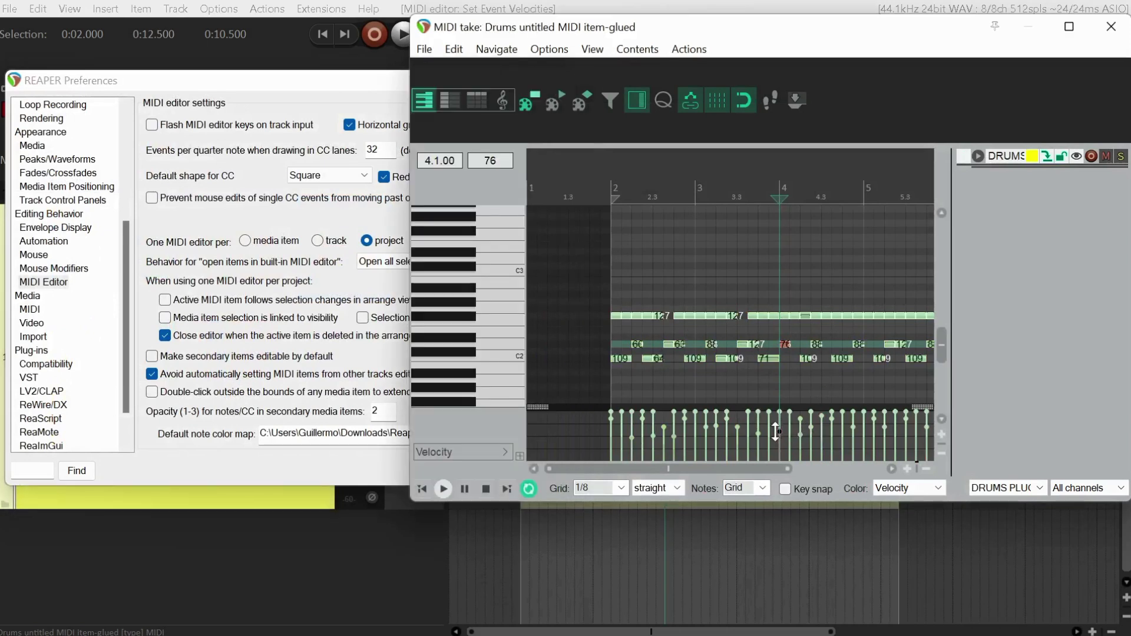
pyautogui.moveTo(703, 427); pyautogui.dragTo(704, 436)
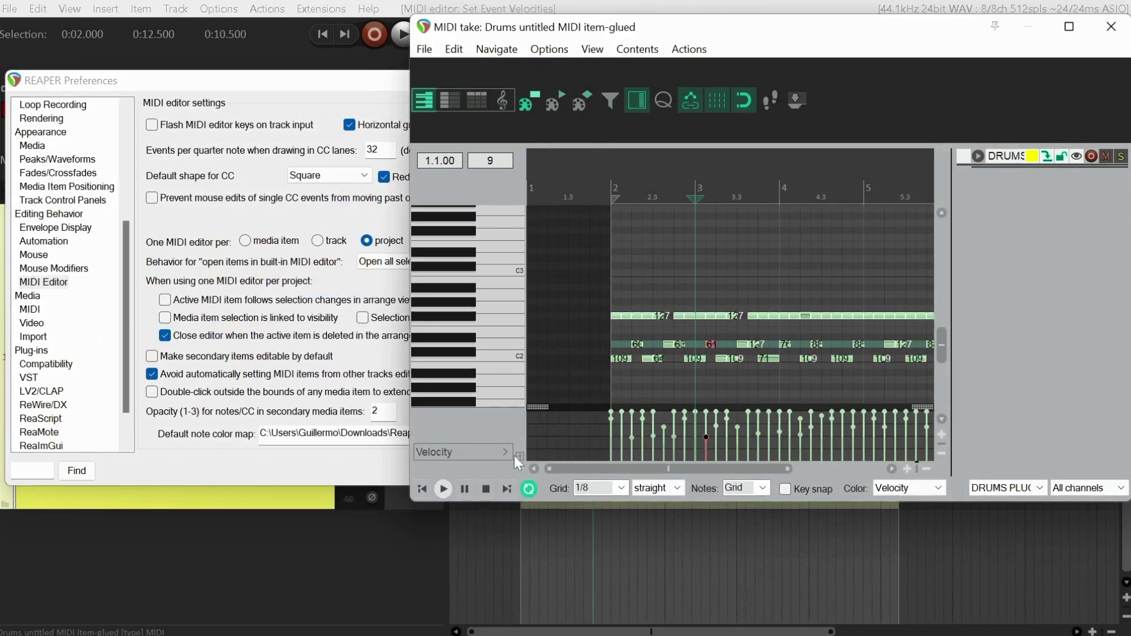
# Set the default note color map to the FL Light image and apply it.
pyautogui.click(385, 468)
pyautogui.click(518, 432)
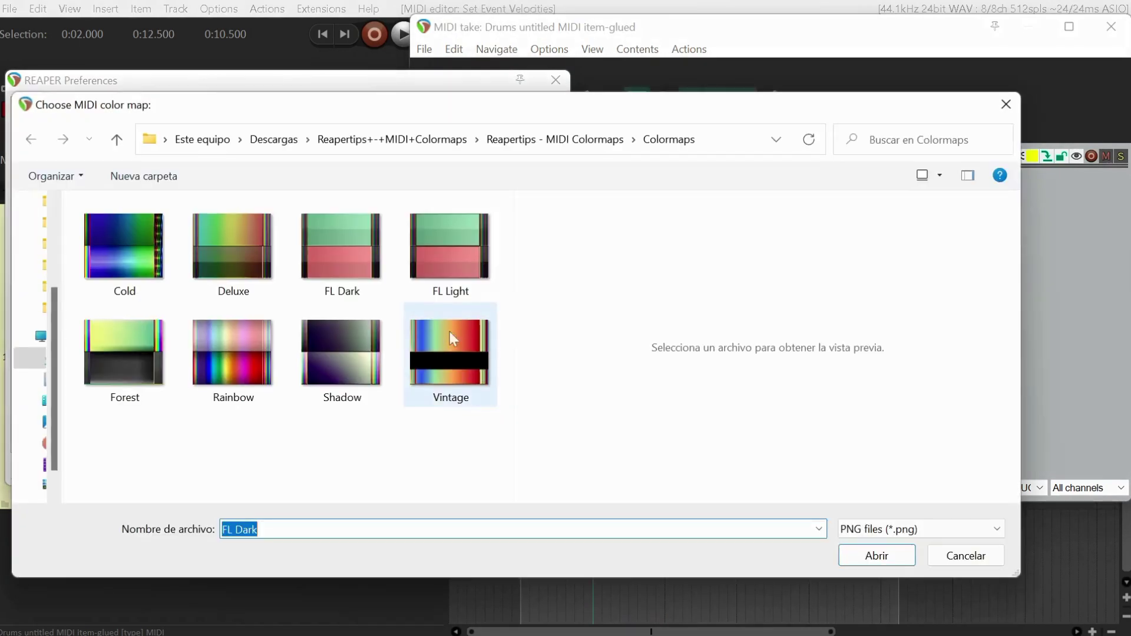
pyautogui.click(449, 259)
pyautogui.click(879, 554)
pyautogui.click(540, 469)
# Set the default note color map to the Forest image and apply it.
pyautogui.click(511, 435)
pyautogui.click(143, 361)
pyautogui.click(912, 556)
pyautogui.click(536, 470)
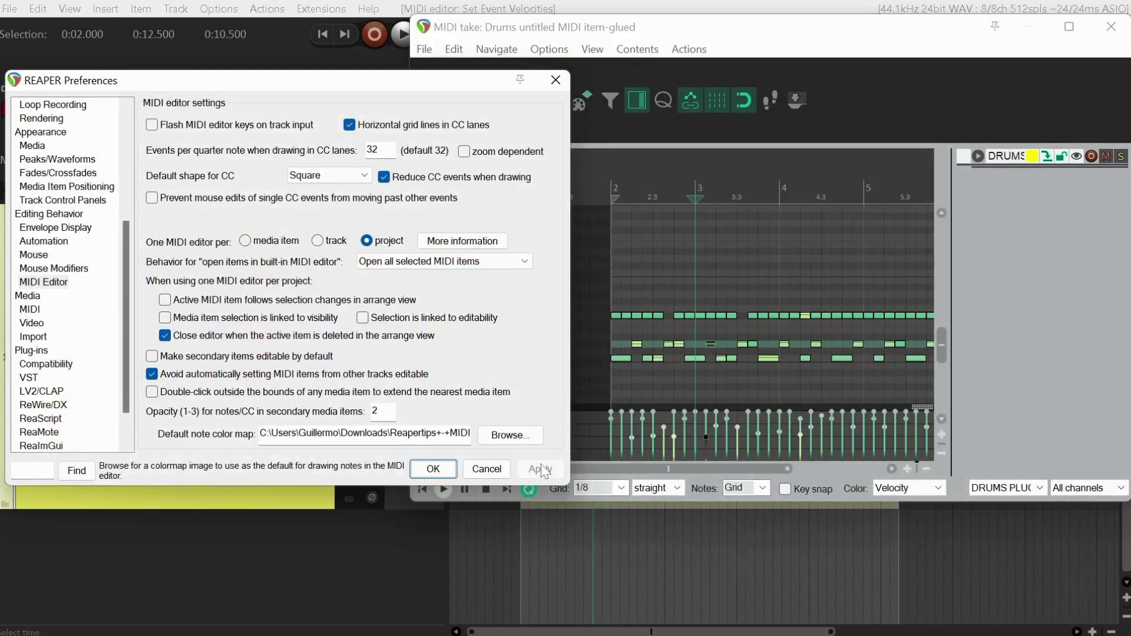
# Set the default note color map to the Rainbow image and apply it.
pyautogui.click(510, 435)
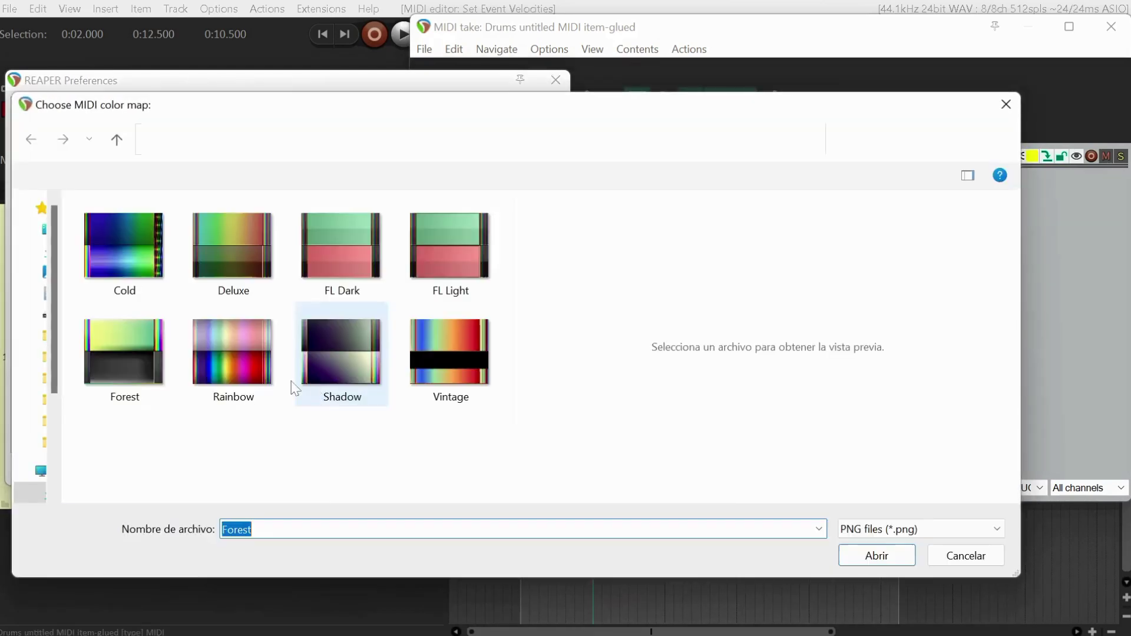
pyautogui.click(228, 361)
pyautogui.click(877, 556)
pyautogui.click(555, 477)
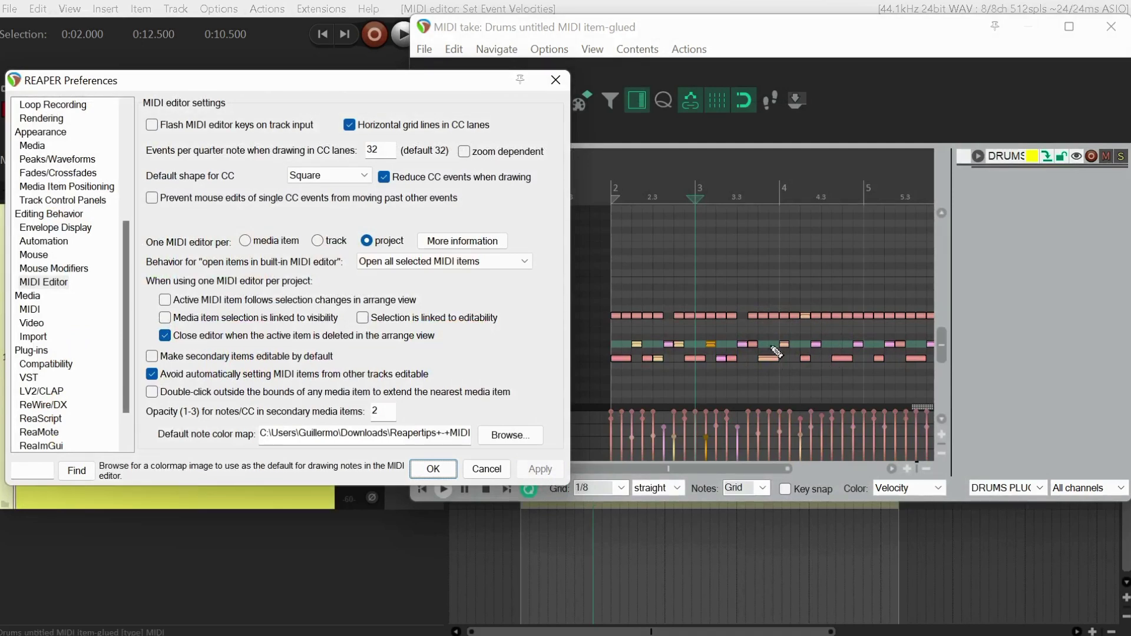
# Lower the velocities of several drum notes in measures 2 to 4, to values such as 85, 105, 62, 94 and 30.
pyautogui.moveTo(682, 420); pyautogui.dragTo(684, 435)
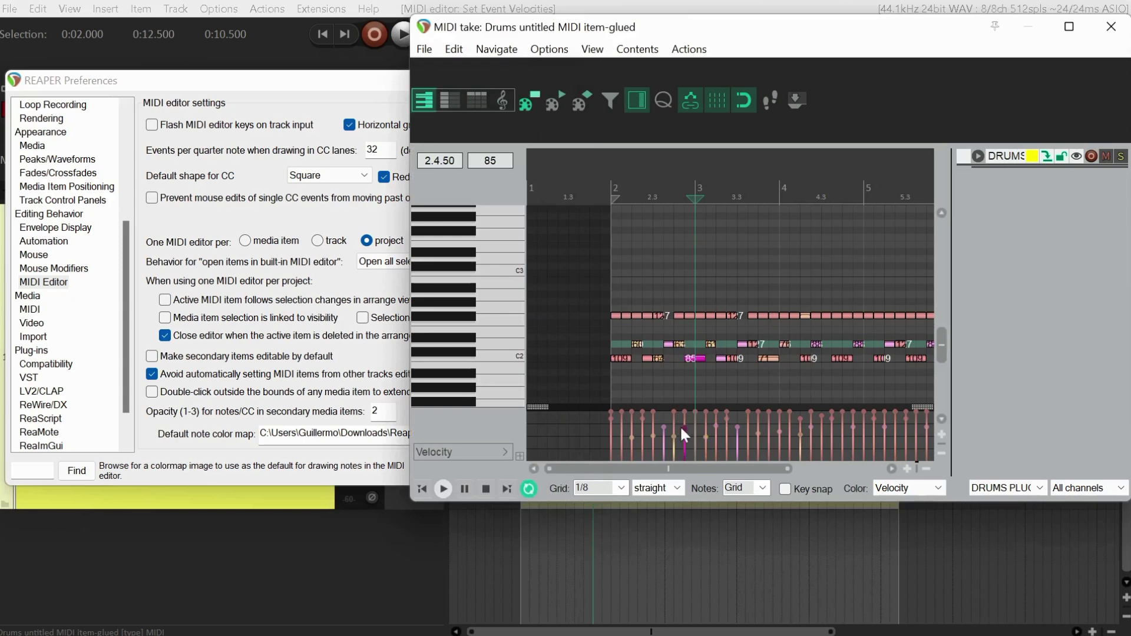
pyautogui.click(748, 421)
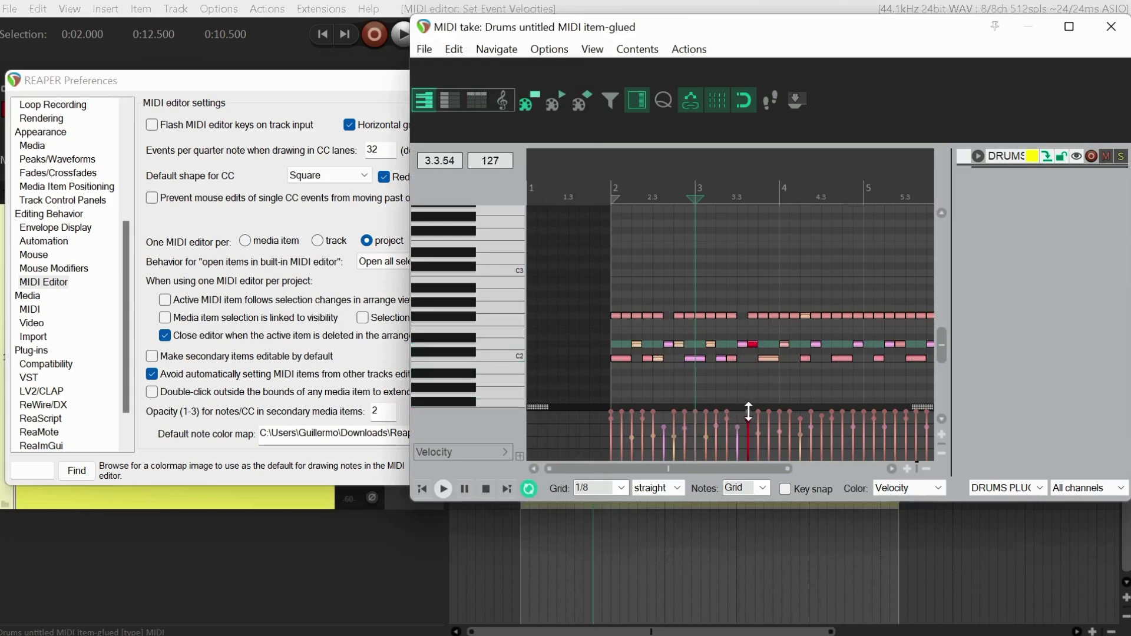
pyautogui.click(729, 420)
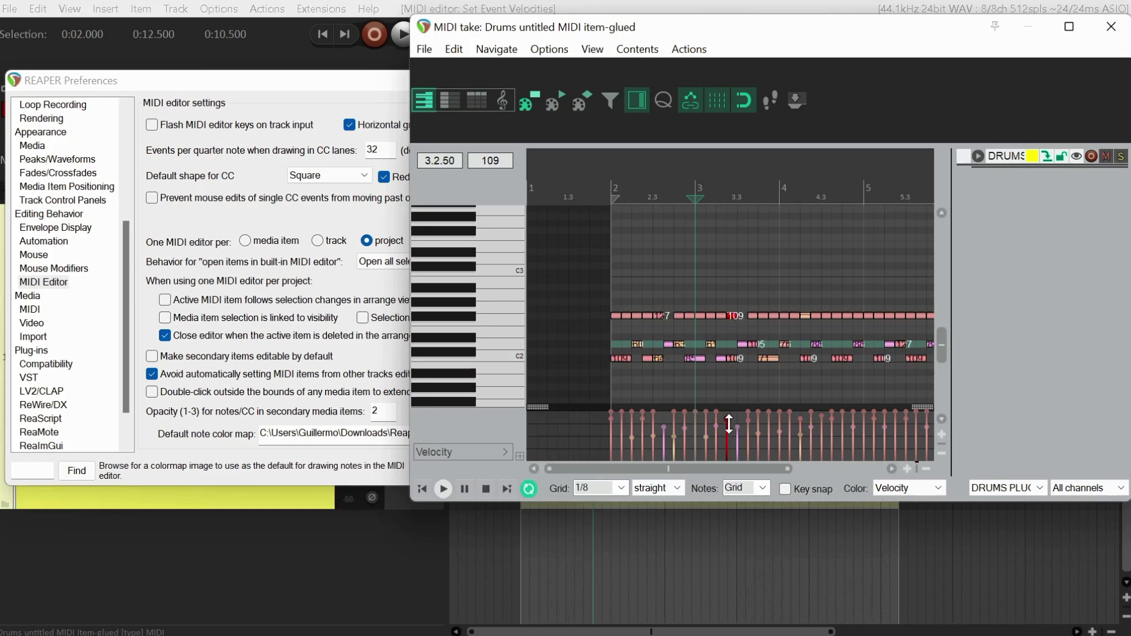
pyautogui.moveTo(789, 433)
pyautogui.mouseDown()
pyautogui.moveTo(787, 417)
pyautogui.moveTo(785, 430)
pyautogui.mouseUp()
pyautogui.moveTo(675, 437)
pyautogui.mouseDown()
pyautogui.moveTo(679, 413)
pyautogui.moveTo(686, 426)
pyautogui.mouseUp()
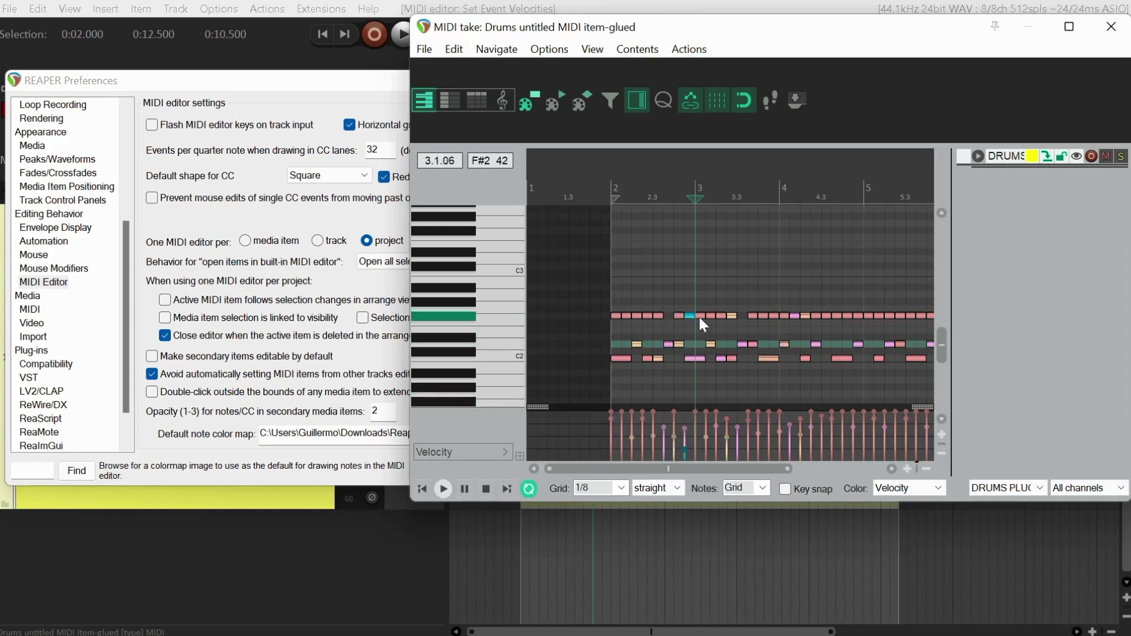
# Set the default note color map to the Shadow image and apply it.
pyautogui.click(396, 463)
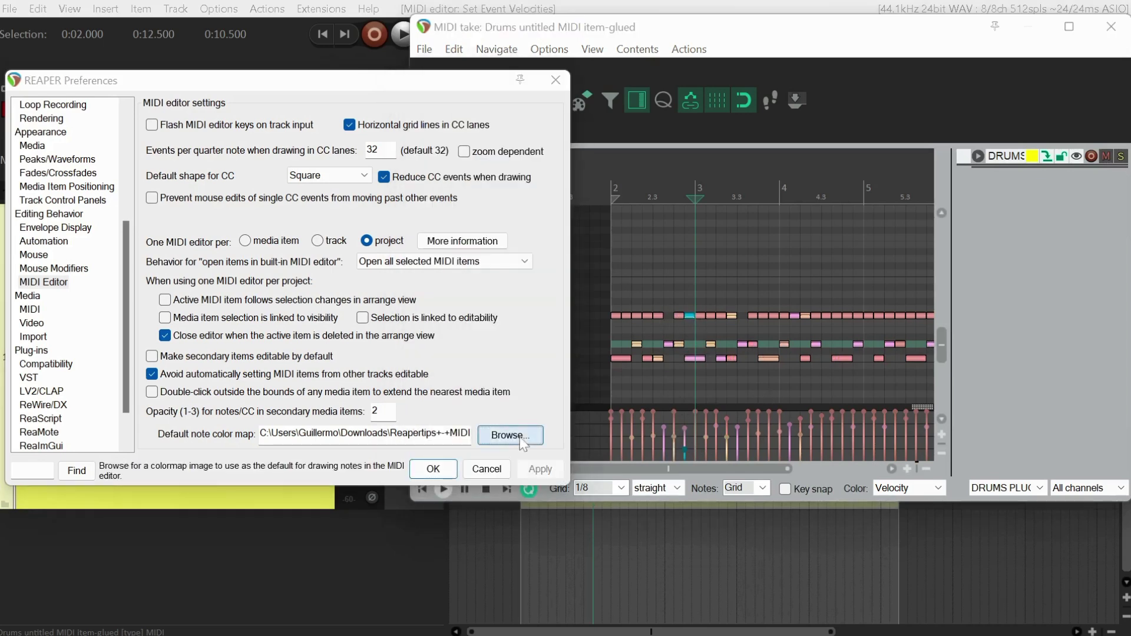
pyautogui.click(509, 434)
pyautogui.click(260, 377)
pyautogui.click(337, 376)
pyautogui.click(877, 556)
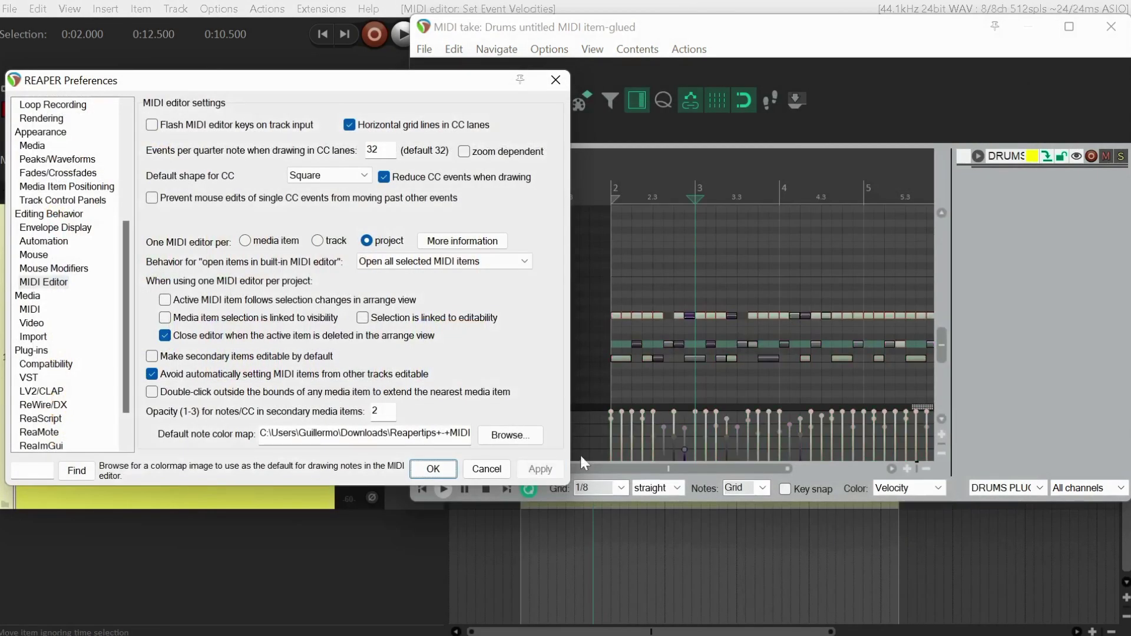
# Set the default note color map to the Vintage image, apply it and close the preferences.
pyautogui.click(509, 435)
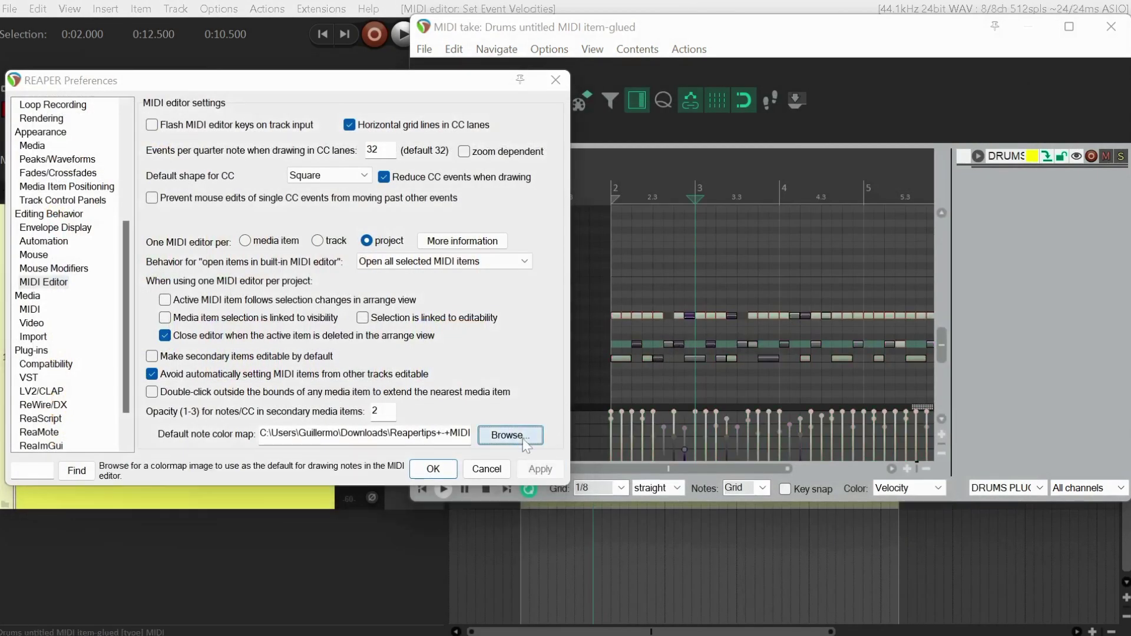
pyautogui.click(471, 363)
pyautogui.click(877, 552)
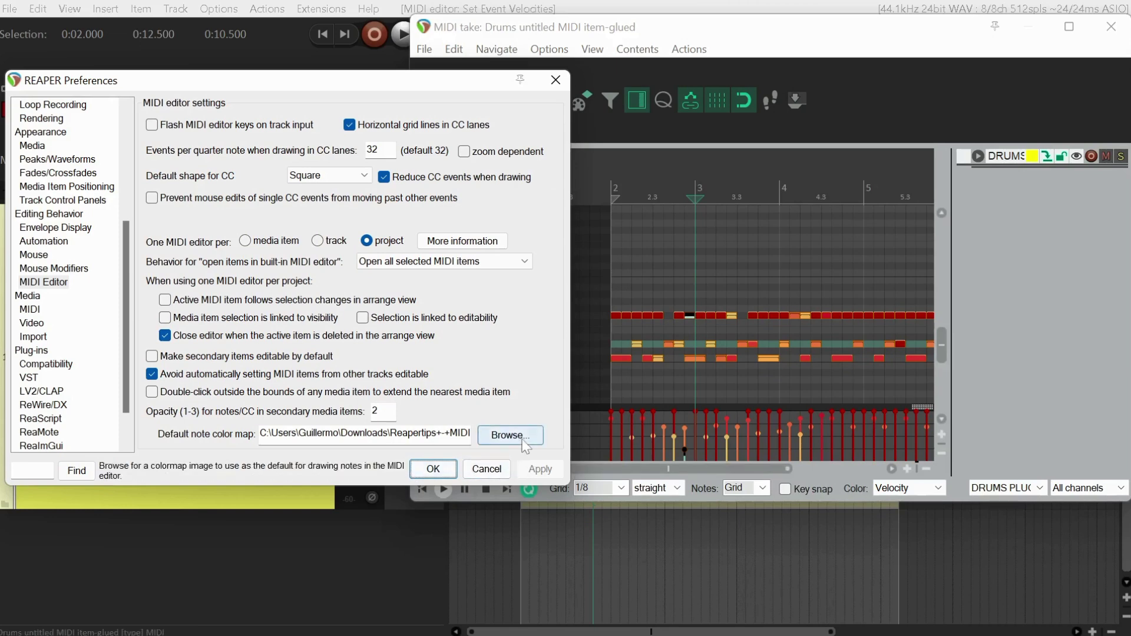
pyautogui.click(554, 87)
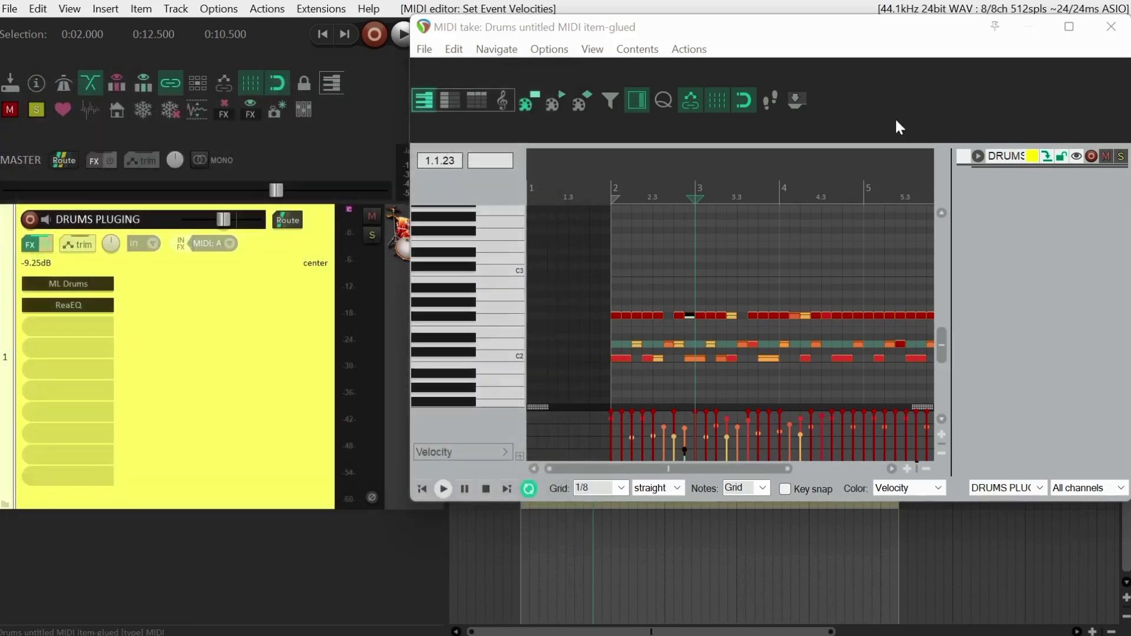
# Maximize the MIDI editor and lower the F#2 note velocities at 2.3.00 and 3.1.50 to 77 and 85.
pyautogui.click(1070, 26)
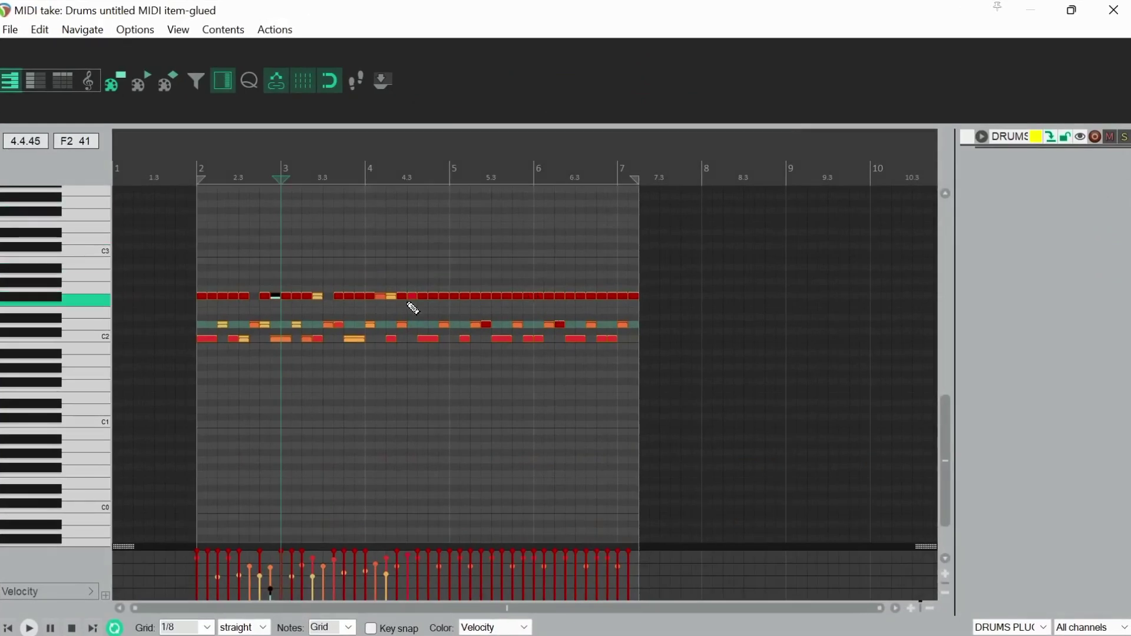
pyautogui.scroll(3, 224, 295)
pyautogui.scroll(2, 196, 283)
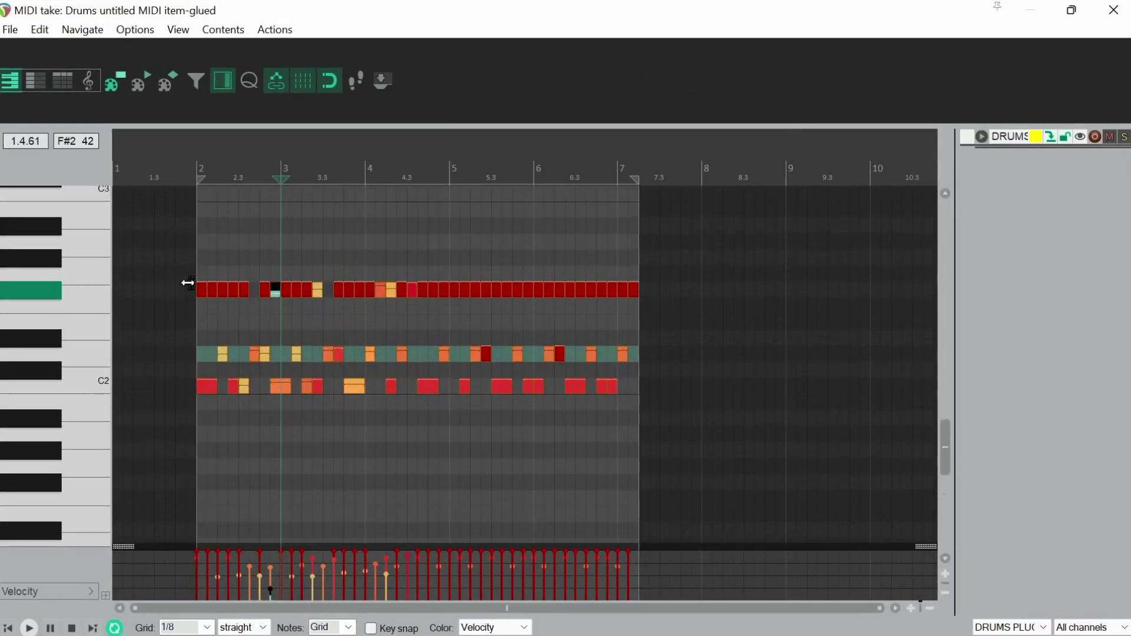
pyautogui.scroll(5, 184, 283)
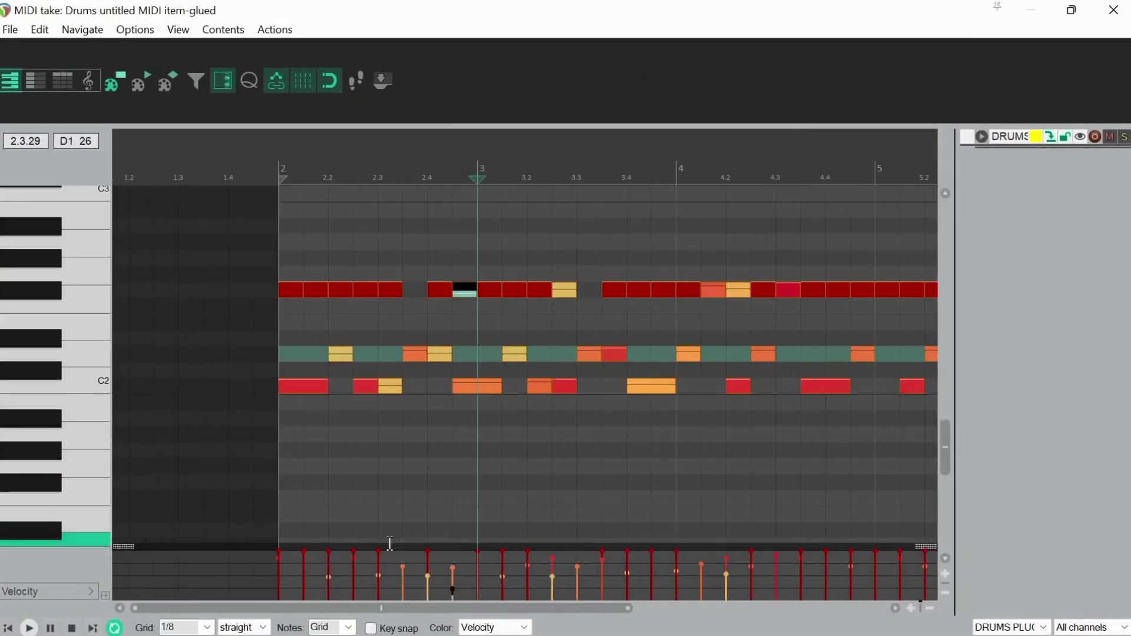
pyautogui.moveTo(381, 552); pyautogui.dragTo(381, 571)
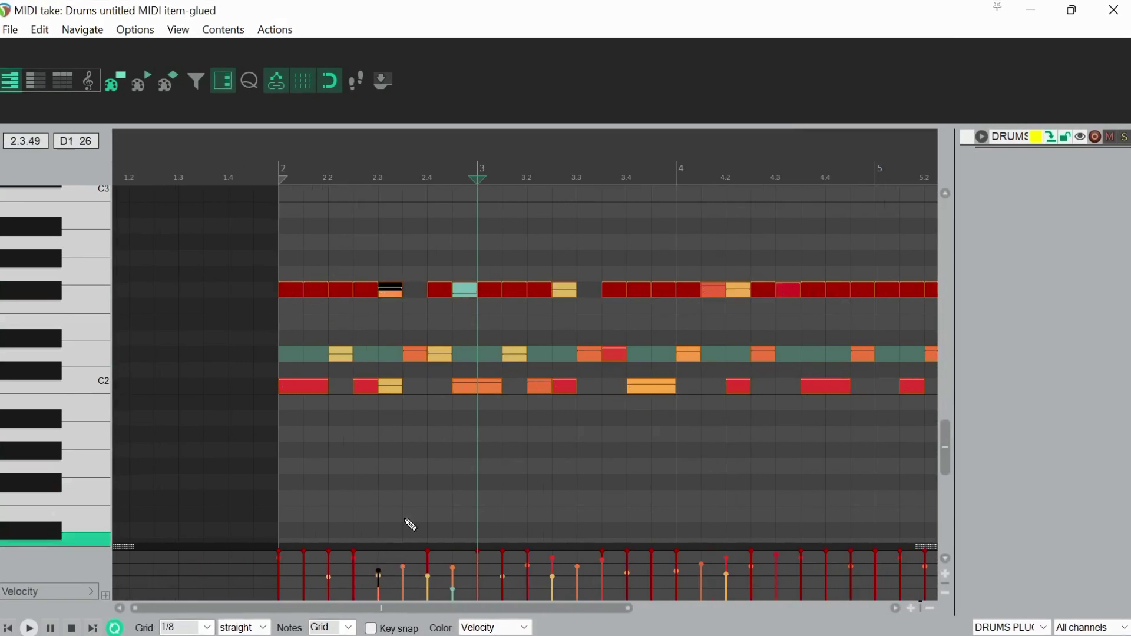
pyautogui.click(504, 555)
pyautogui.moveTo(504, 556); pyautogui.dragTo(503, 573)
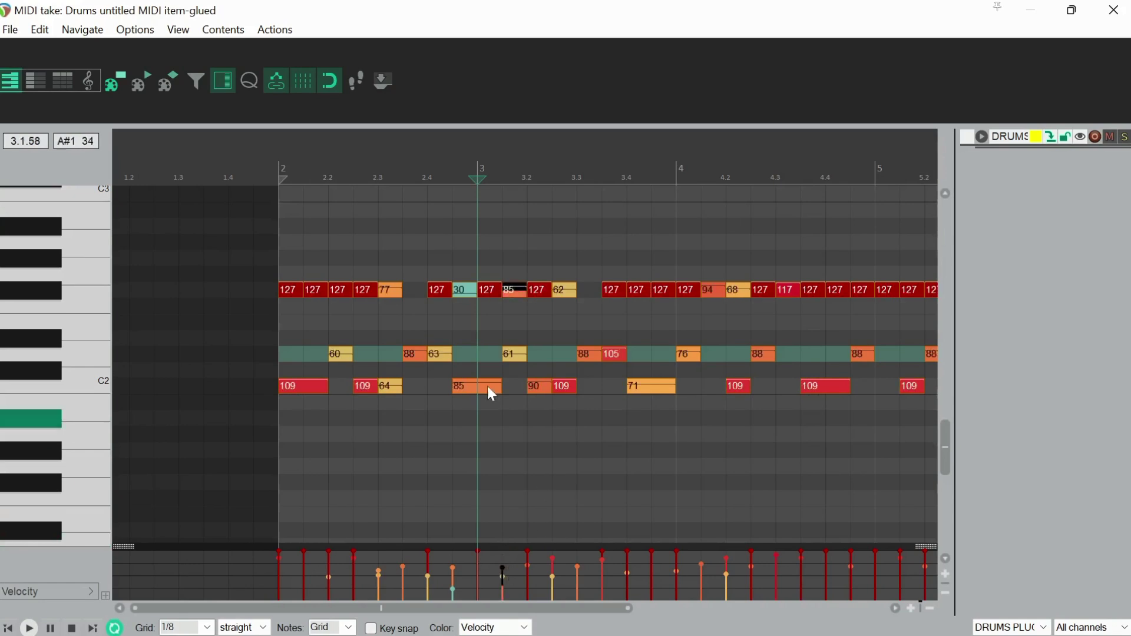
# Play the drum pattern from the start of measure 2 and stop playback.
pyautogui.click(278, 186)
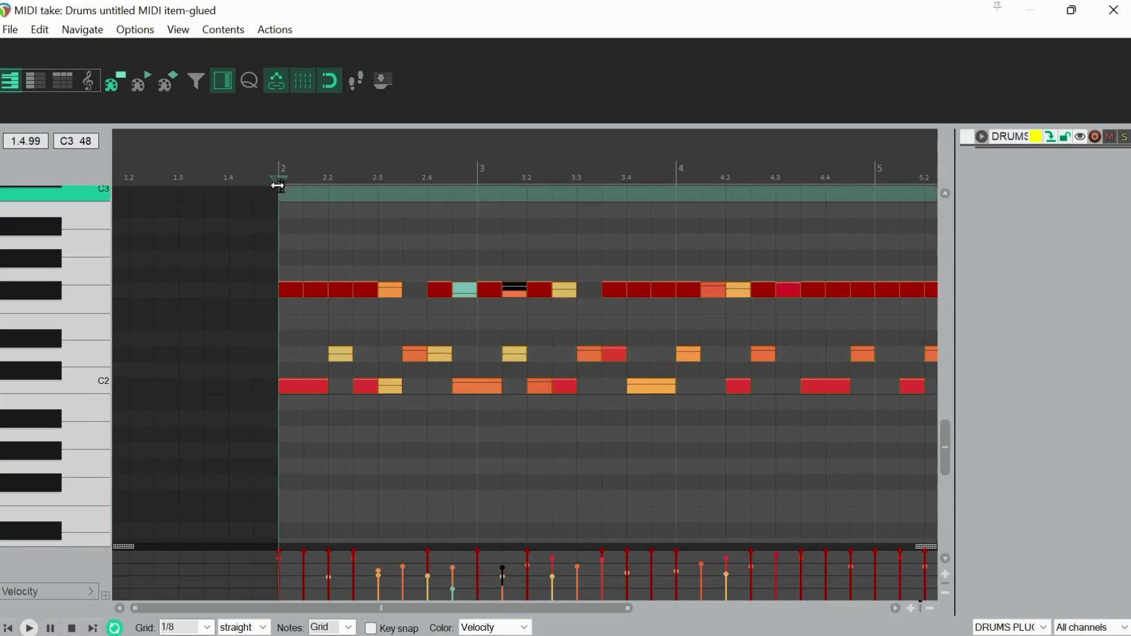
pyautogui.press('space')
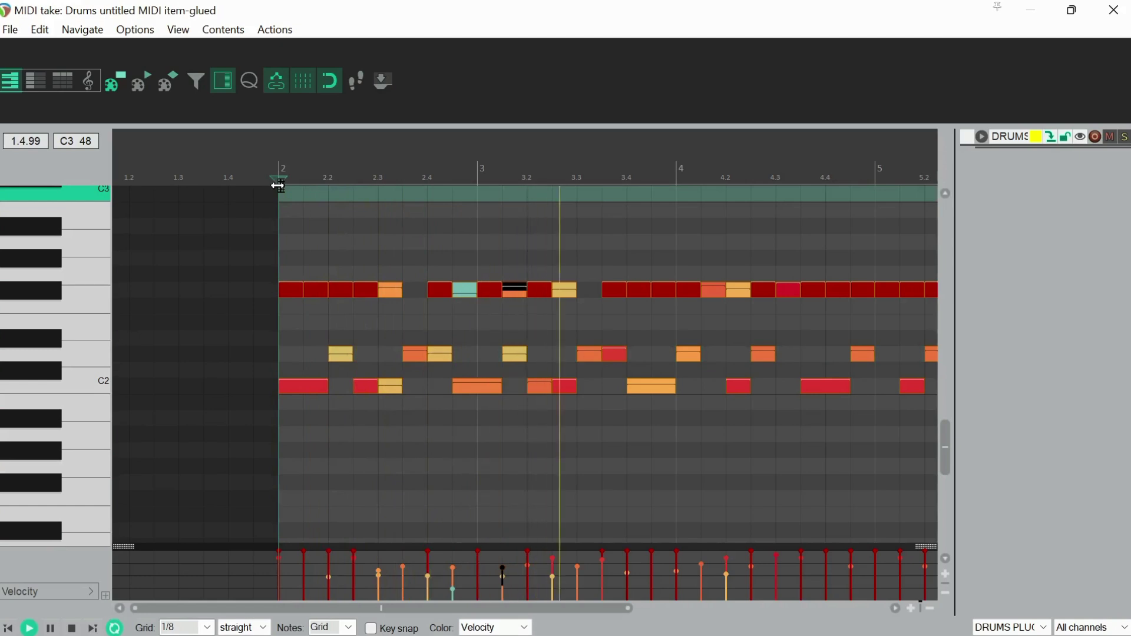
pyautogui.press('space')
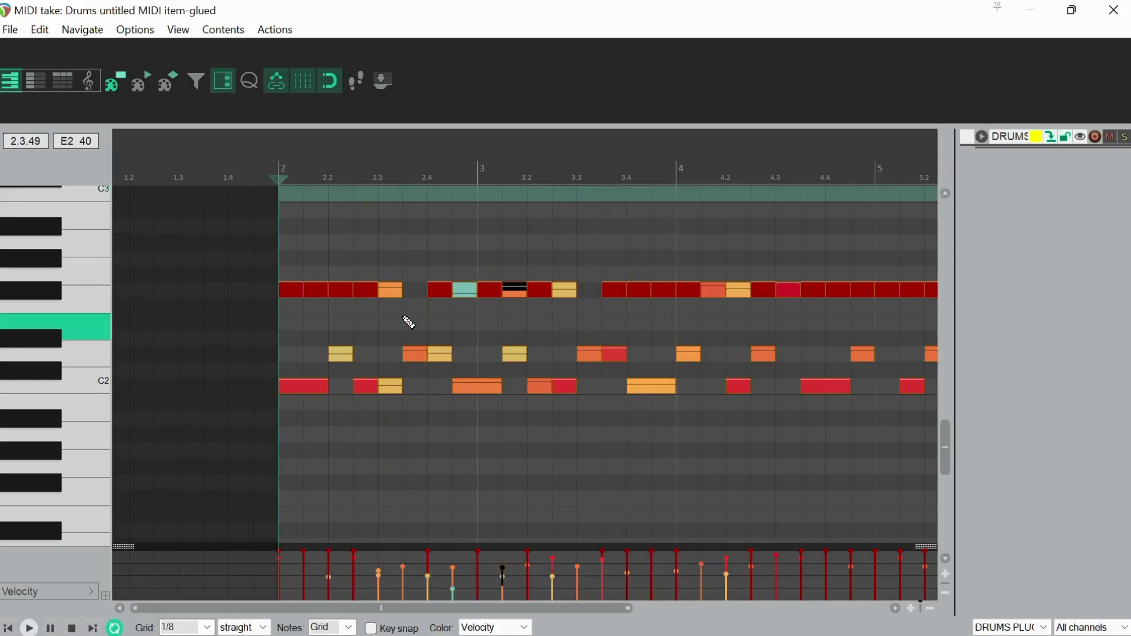
# Lower more F#2 note velocities in measures 2 to 4, including 105 at 3.4.00, 112 at 2.4.00 and 109 at 2.2.00, and close the MIDI editor.
pyautogui.click(627, 564)
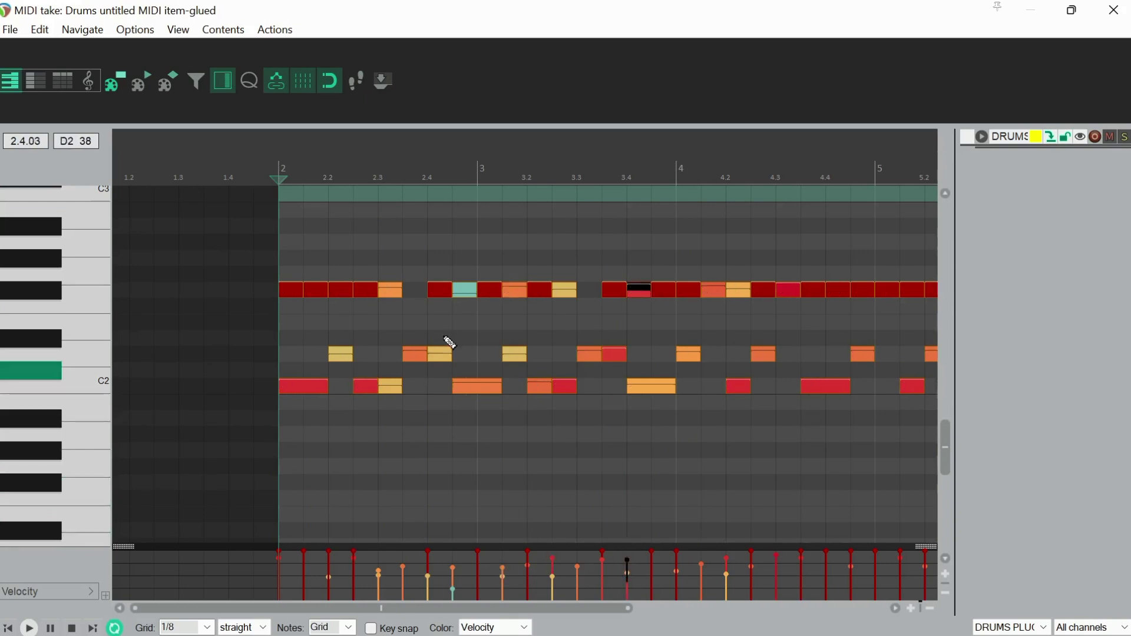
pyautogui.click(432, 554)
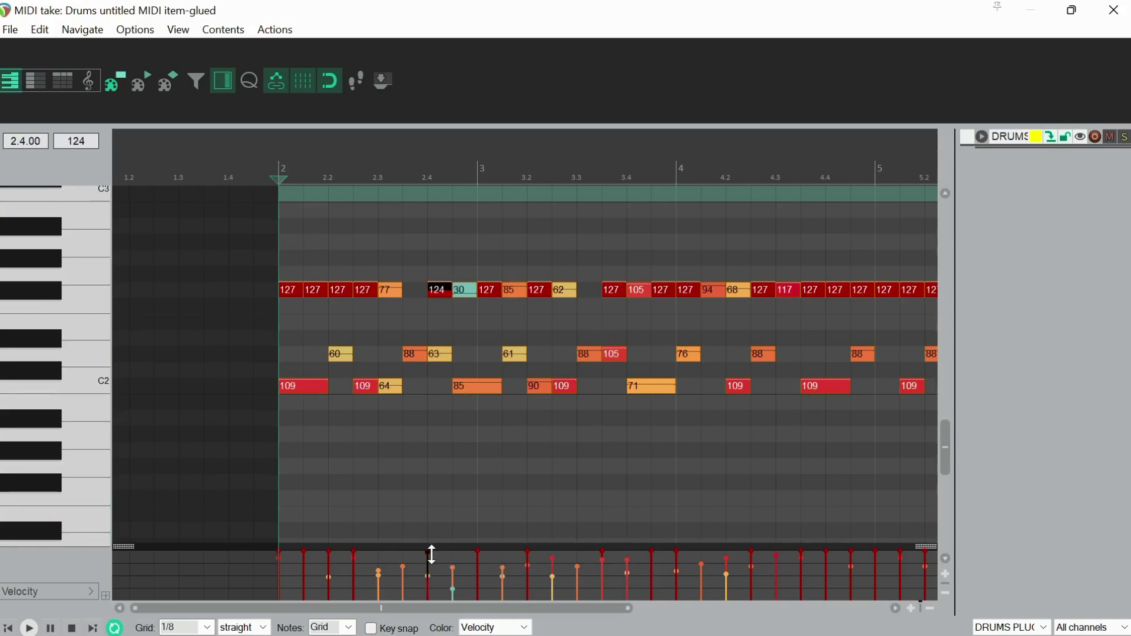
pyautogui.click(330, 559)
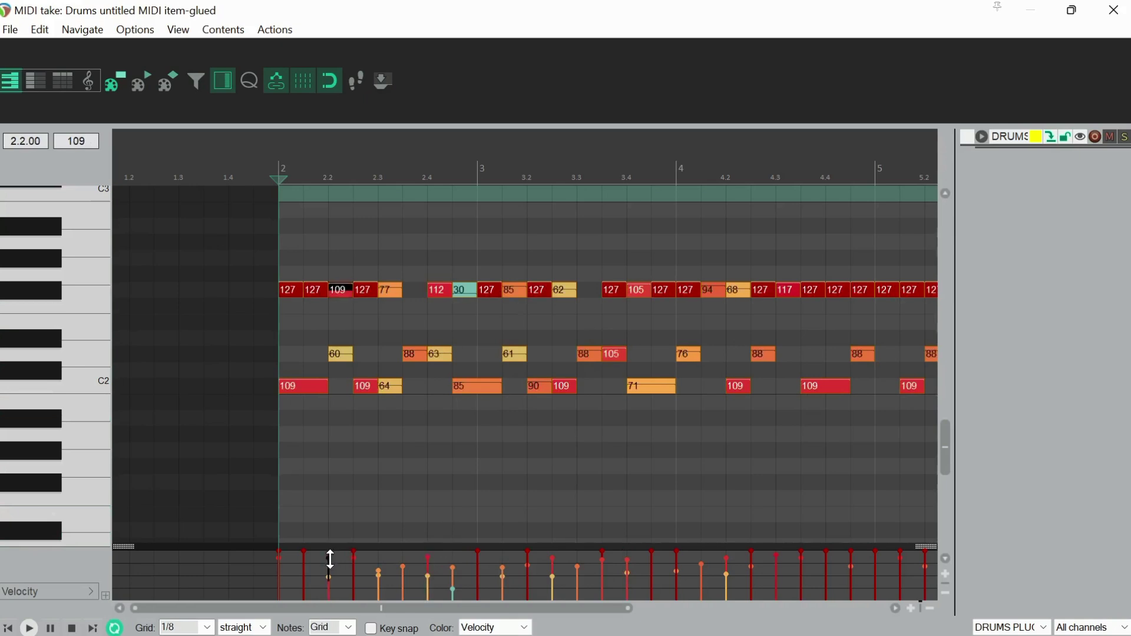
pyautogui.moveTo(302, 553); pyautogui.dragTo(298, 574)
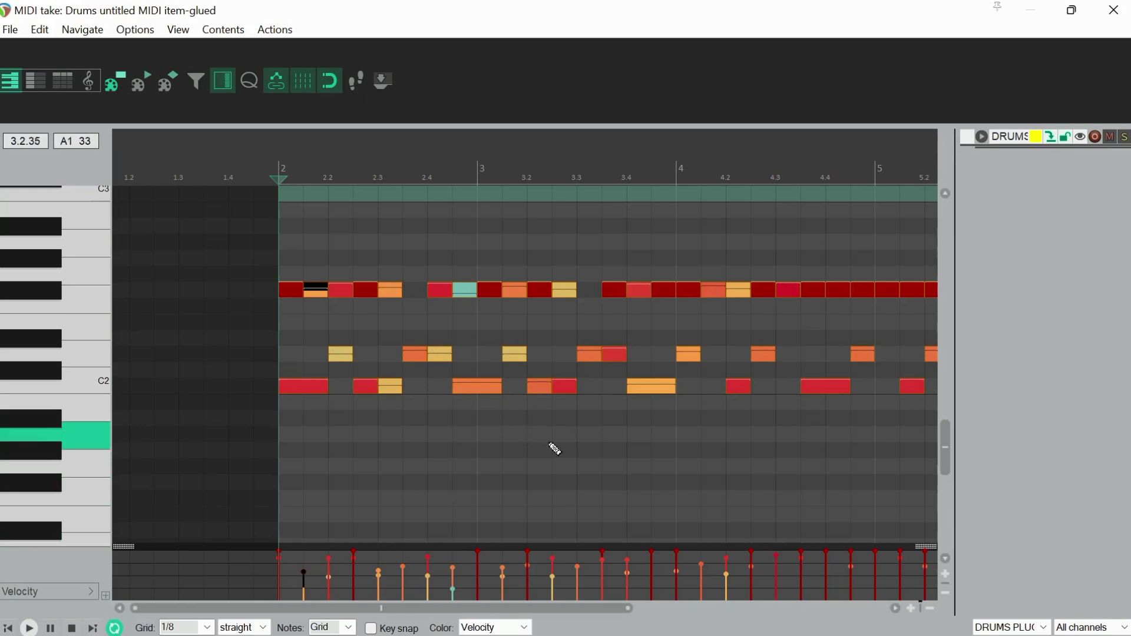
pyautogui.moveTo(753, 551); pyautogui.dragTo(803, 587)
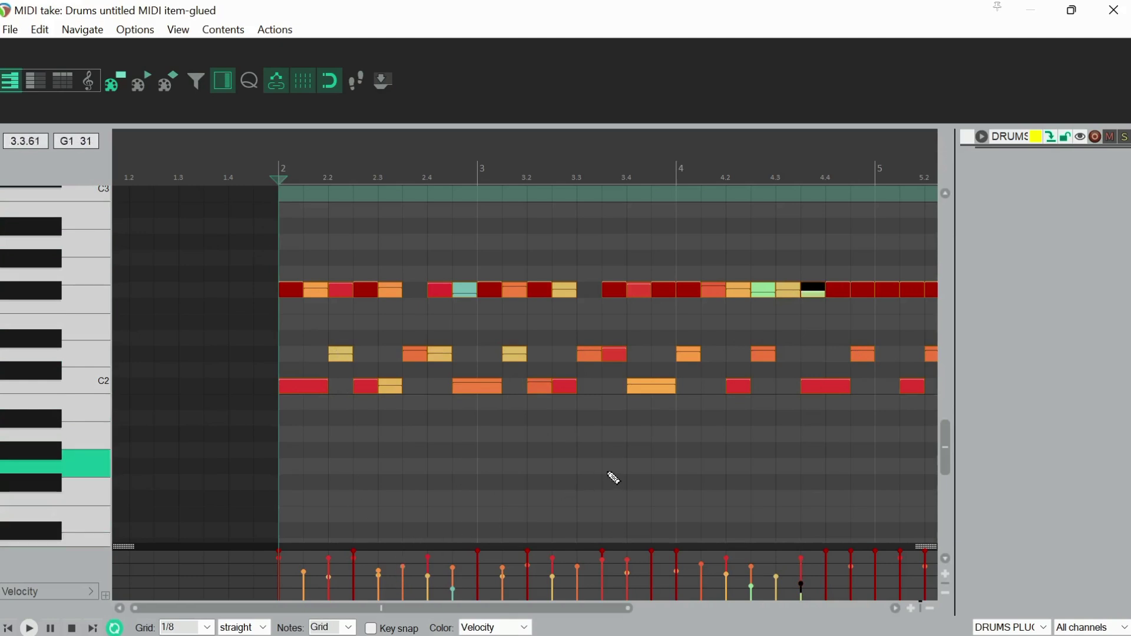
pyautogui.click(1113, 11)
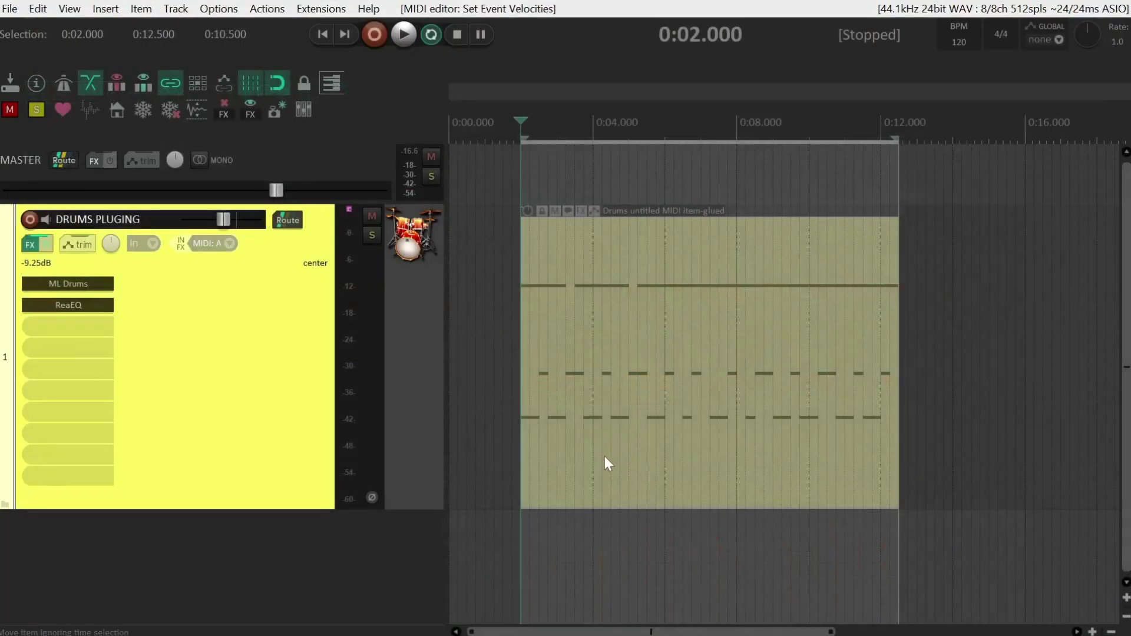